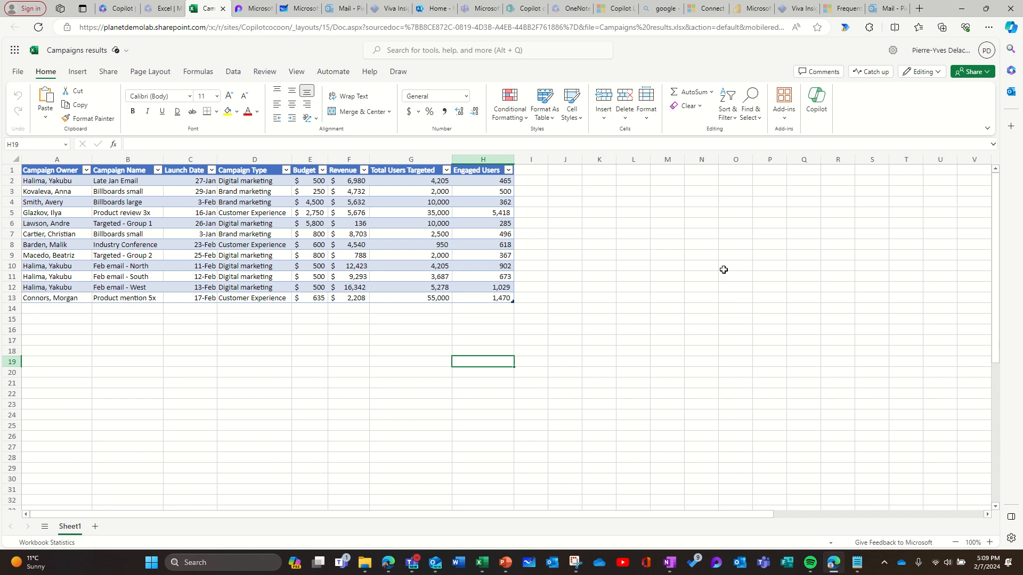
Step: Switch to Microsoft Whiteboard and create a new whiteboard
left_click(300, 10)
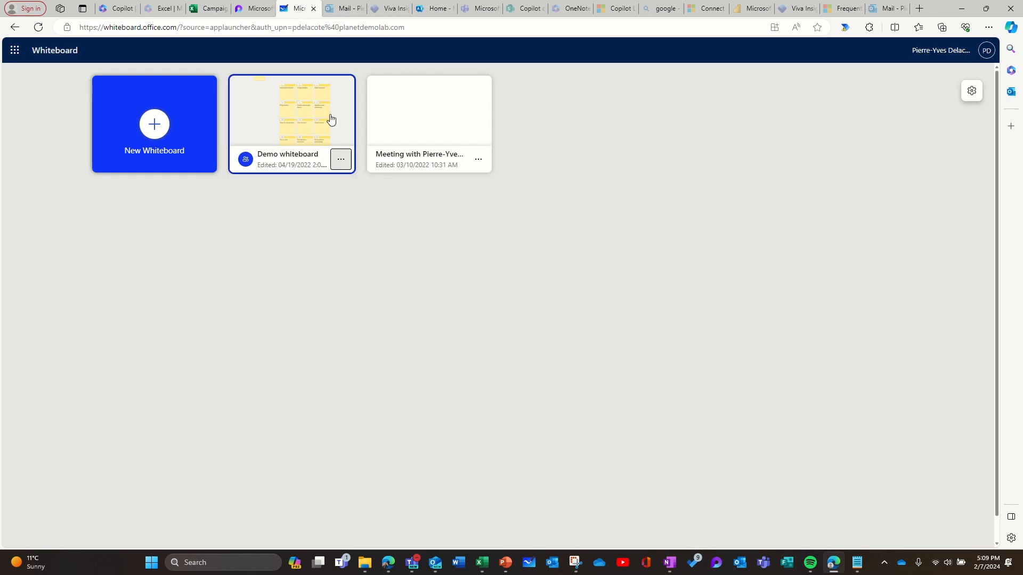
left_click(164, 130)
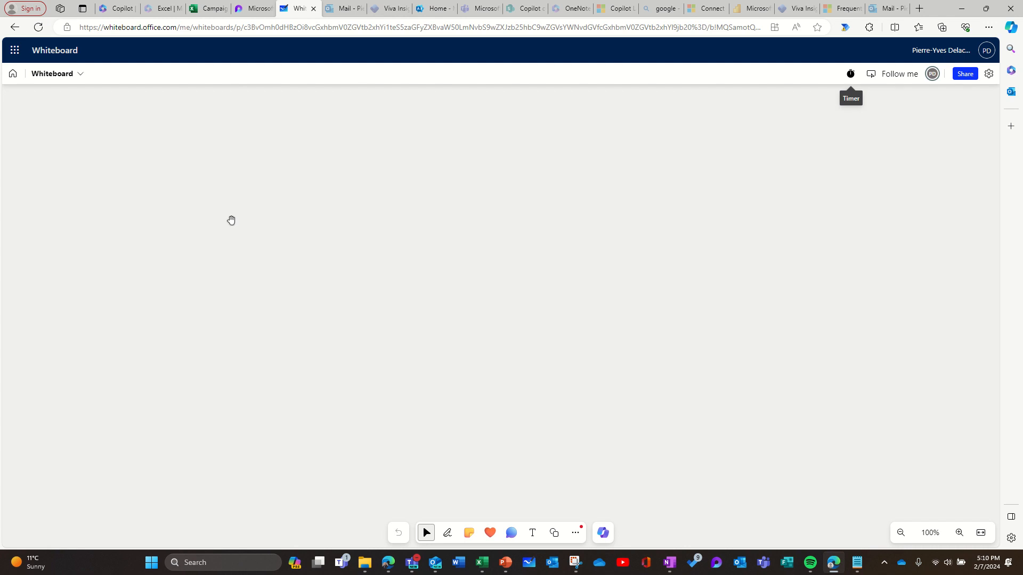
Step: Have Copilot suggest content for the prompt "Suggest ideas to enhance our marketing campaigns to brainstorm", resubmitting it if needed
left_click(602, 532)
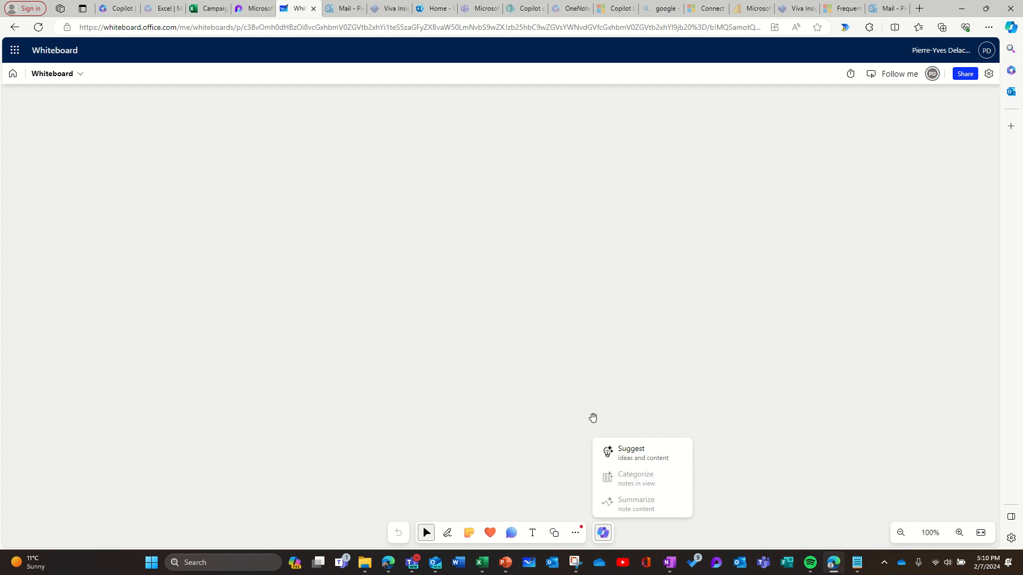
left_click(636, 450)
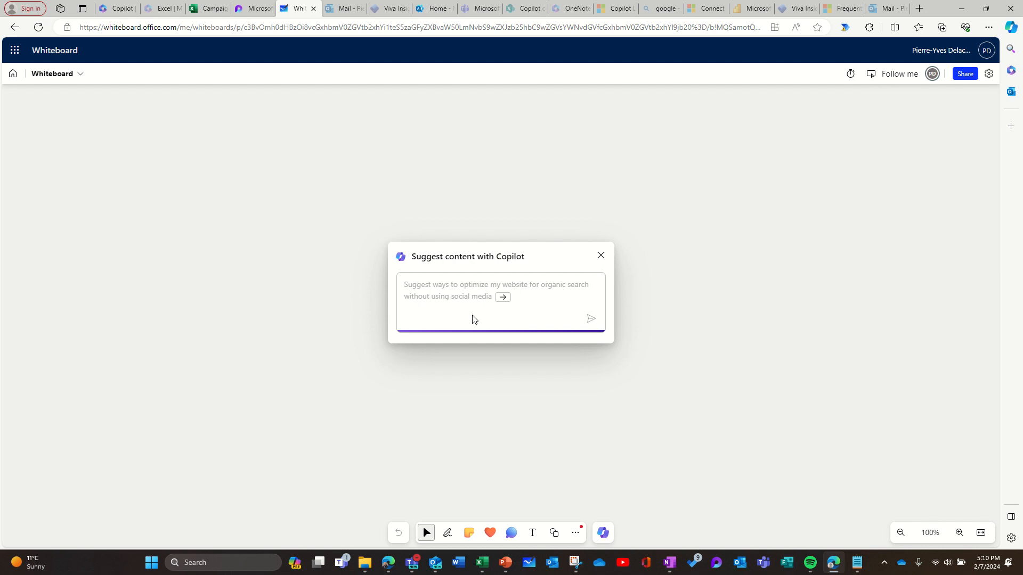
type("Suggest")
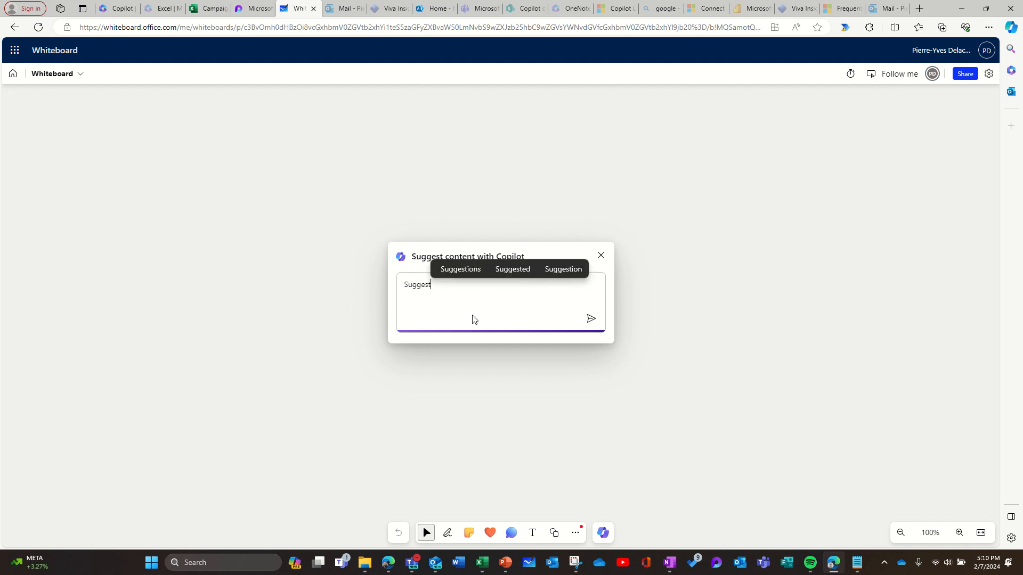
type(" i")
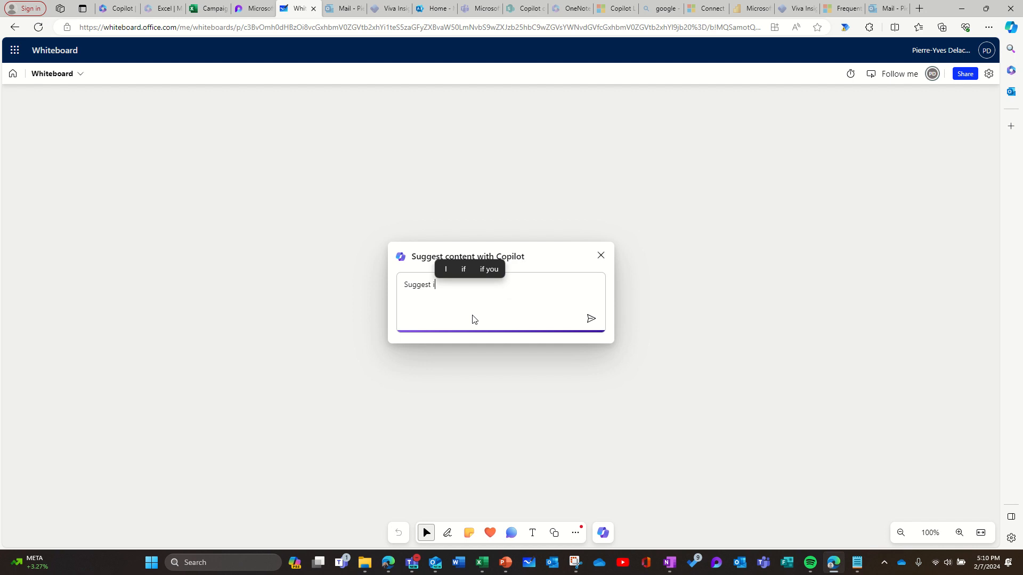
type("deas to")
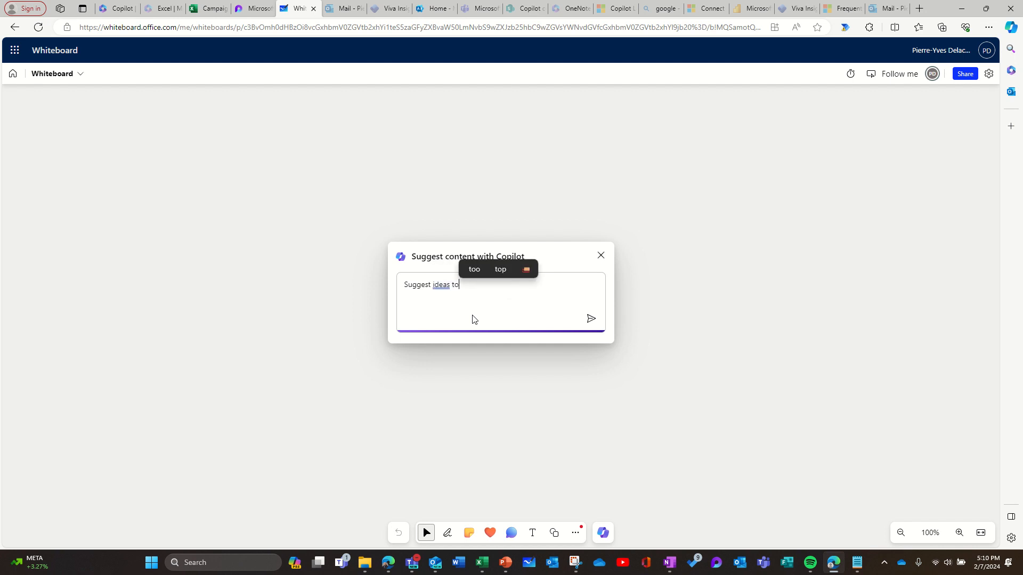
type(" enhance")
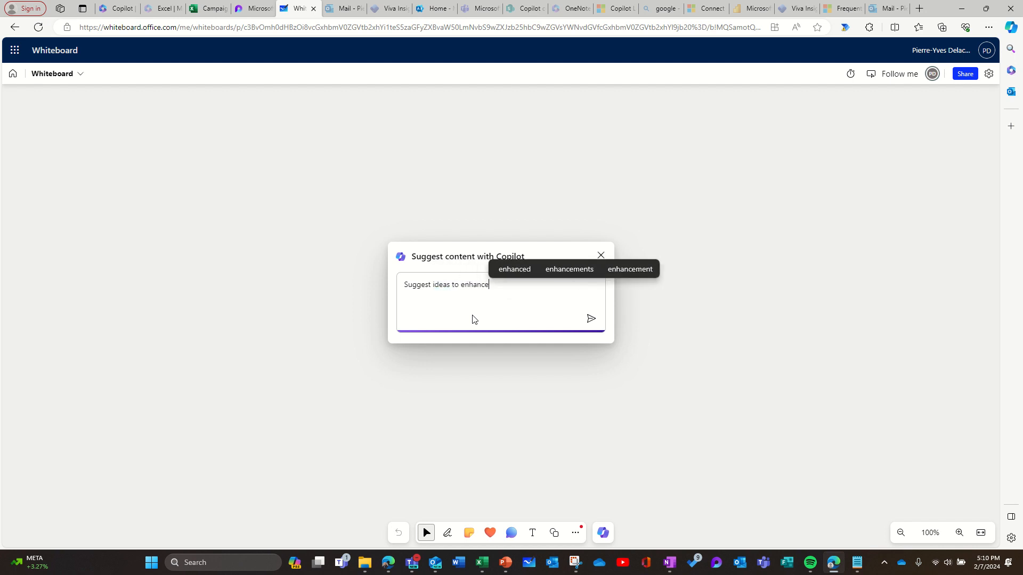
type(" our")
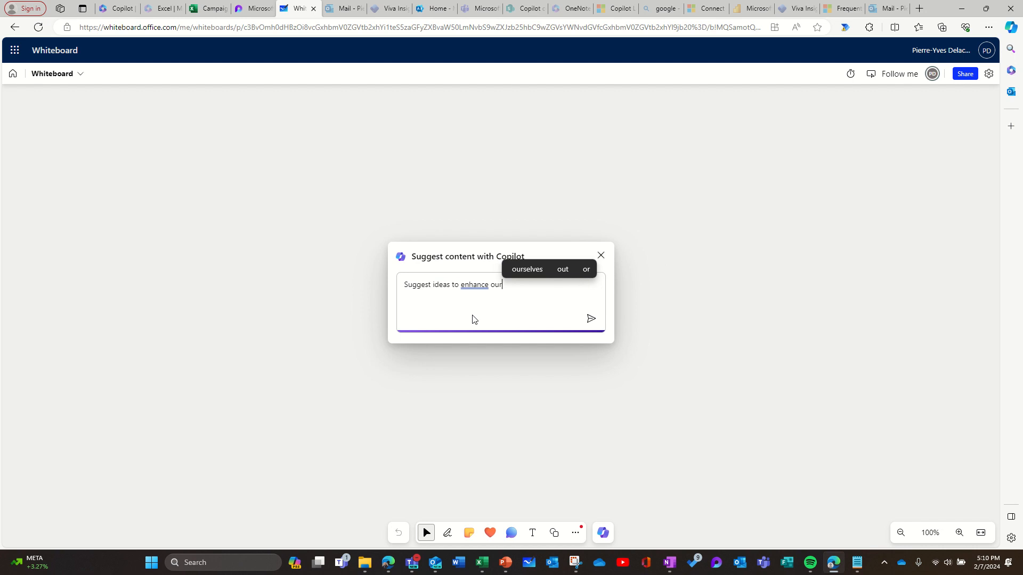
type(" marketing")
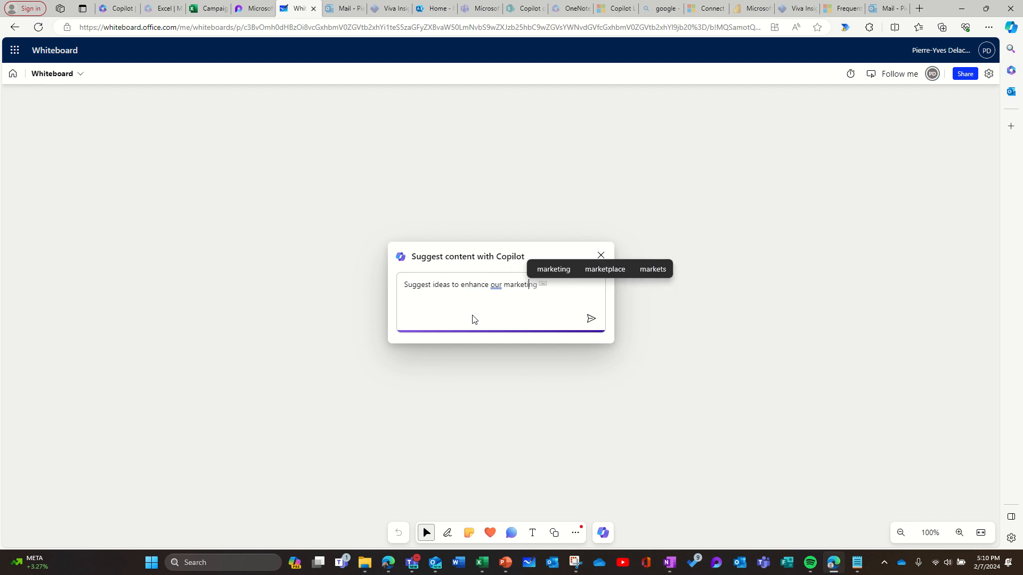
type(" campaigns")
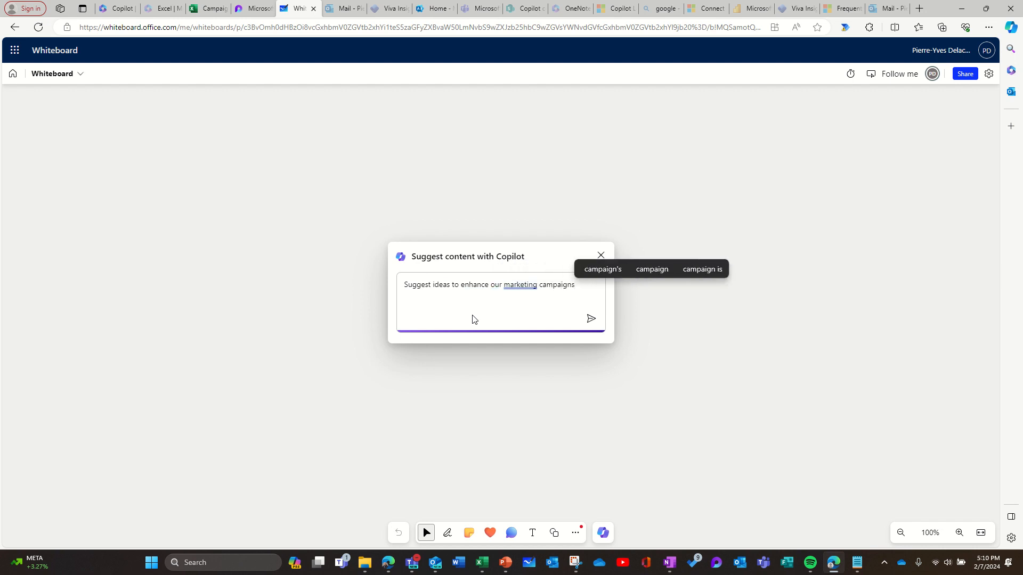
type(" to b")
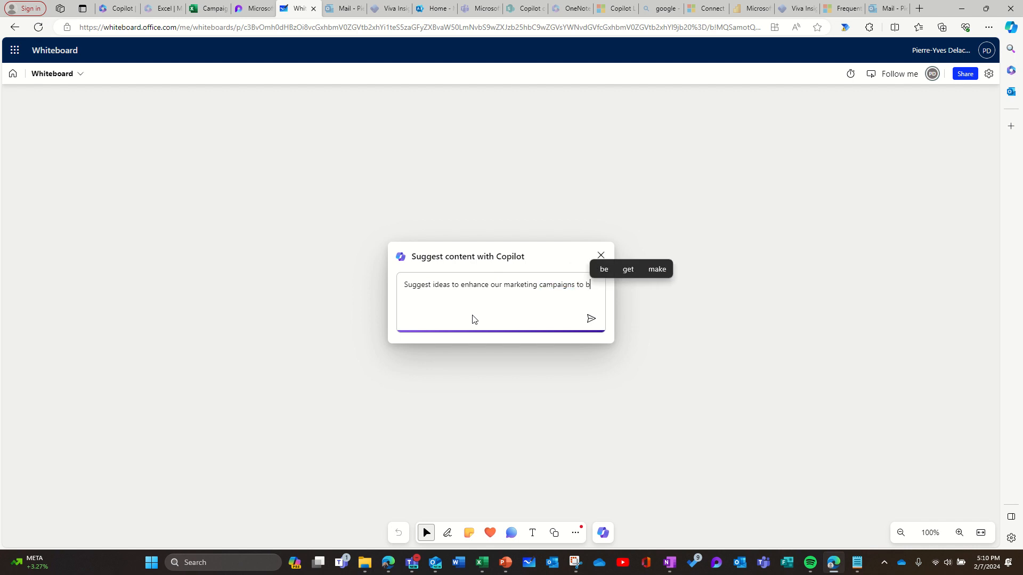
type("rainstorm")
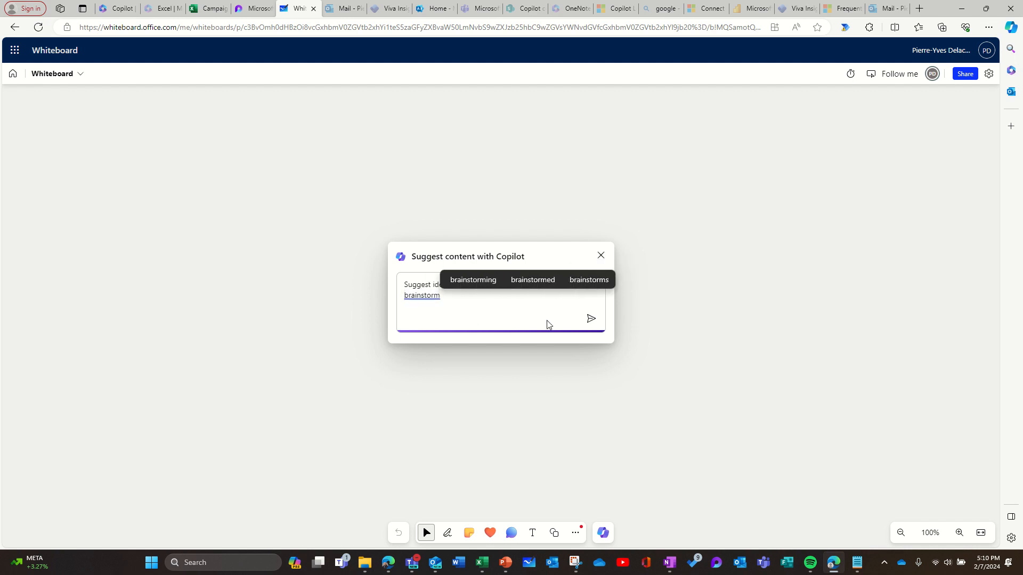
left_click(592, 320)
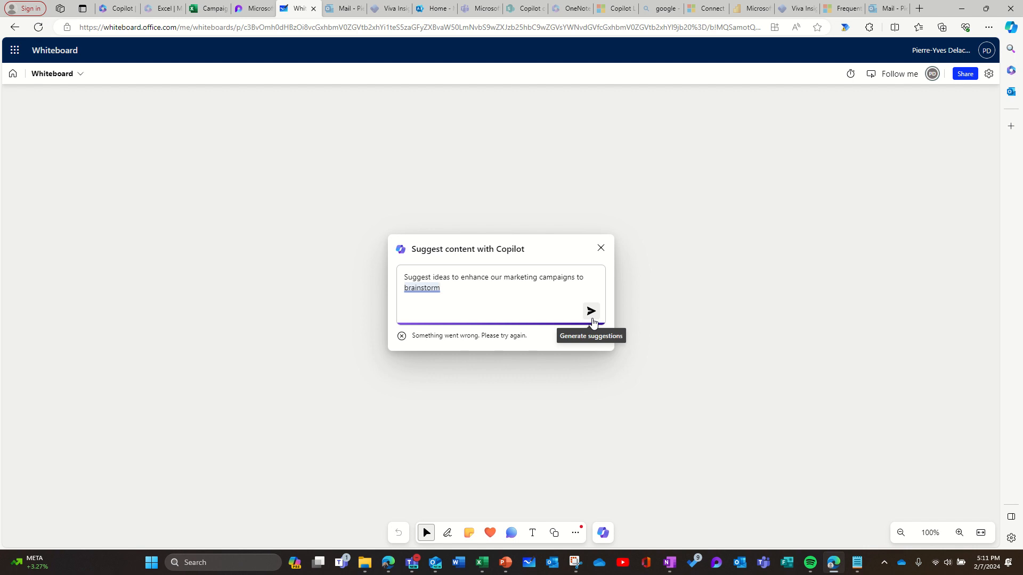
left_click(590, 311)
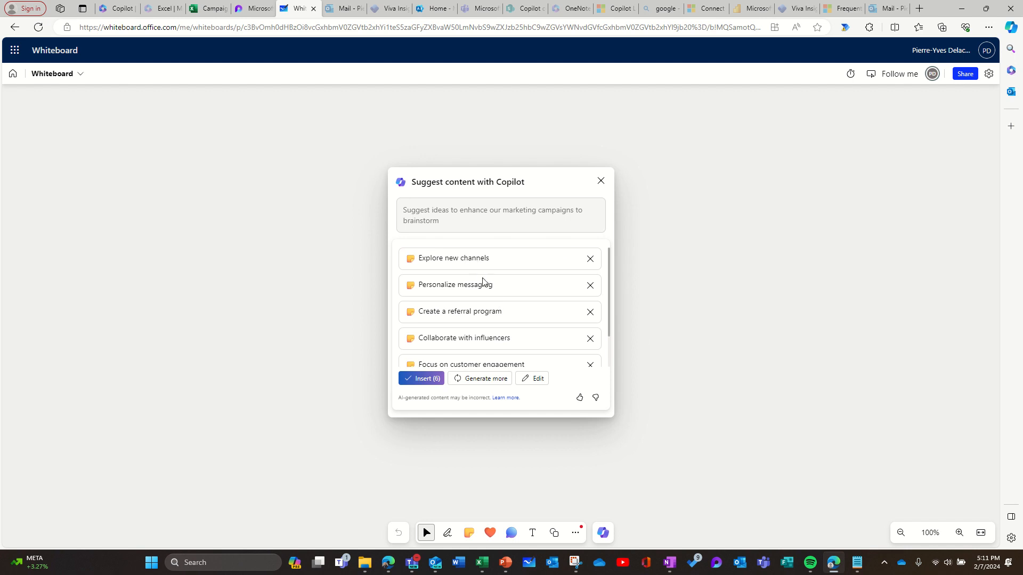
Step: Generate more Copilot suggestions and insert all 12 ideas on the board as sticky notes
scroll(491, 296, "down", 1)
scroll(492, 297, "down", 1)
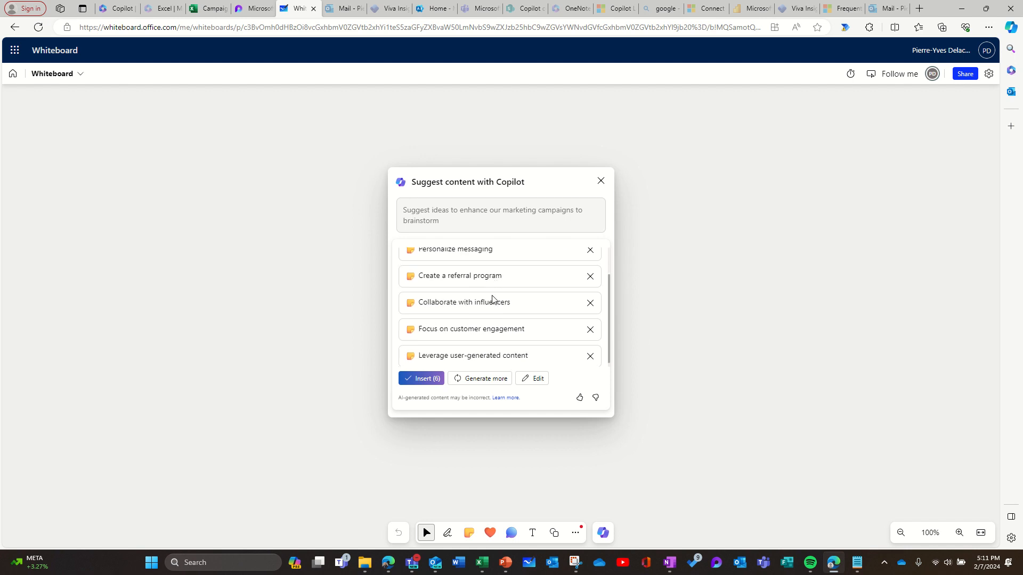
scroll(493, 300, "down", 1)
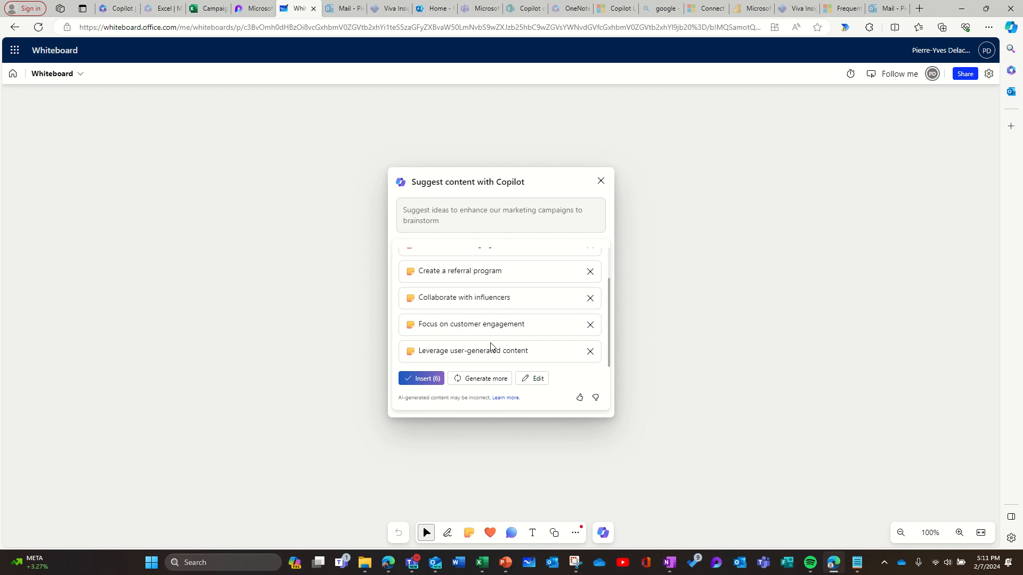
left_click(493, 379)
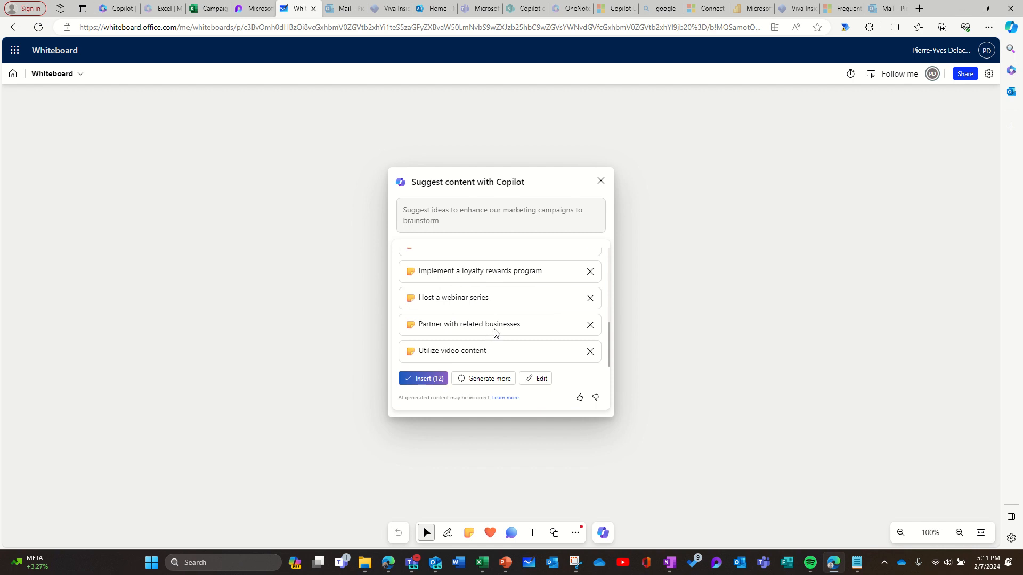
scroll(497, 312, "up", 2)
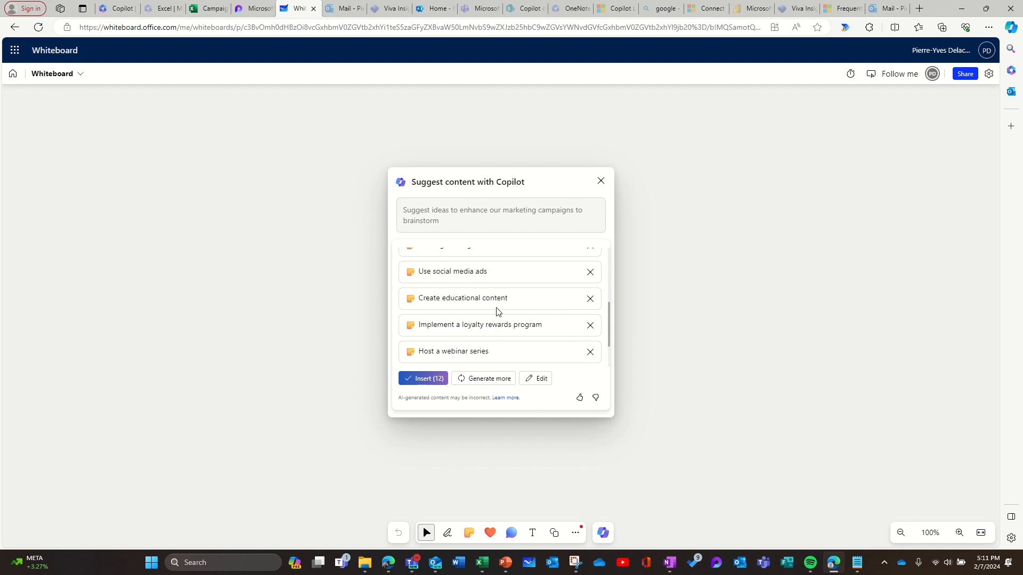
left_click(435, 381)
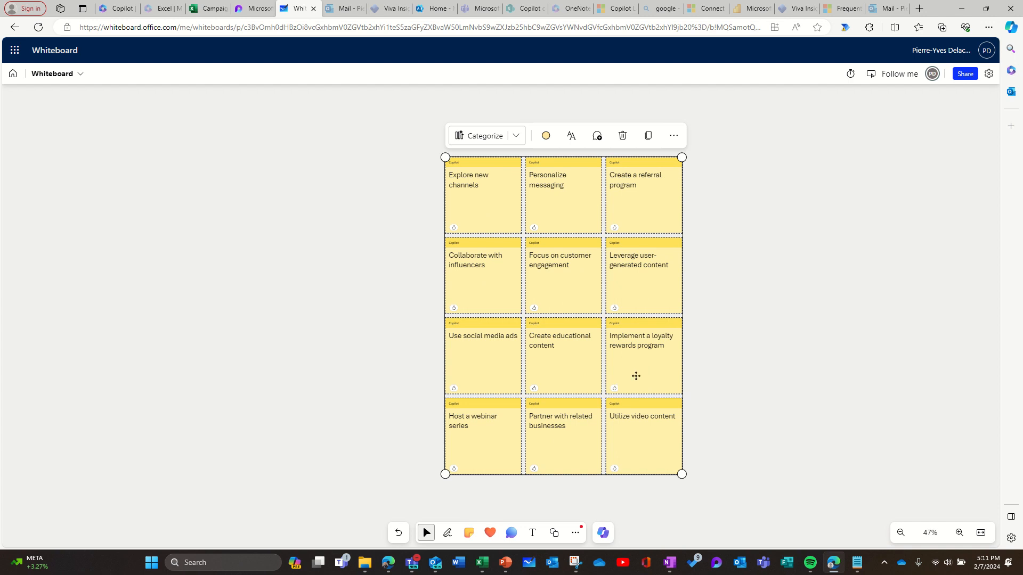
Step: Categorize the 12 sticky notes with Copilot and keep the proposed grouping
left_click(606, 533)
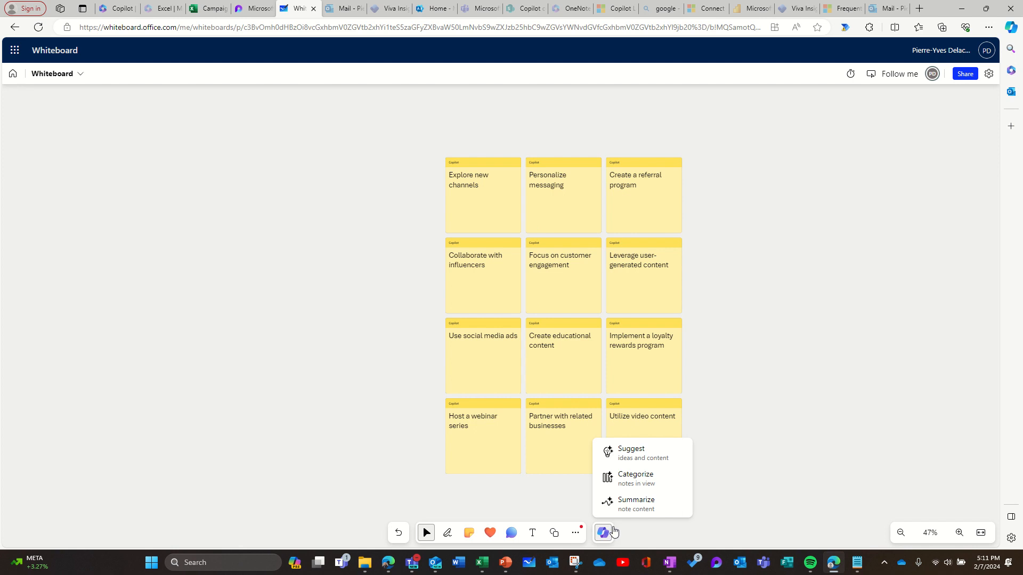
left_click(636, 477)
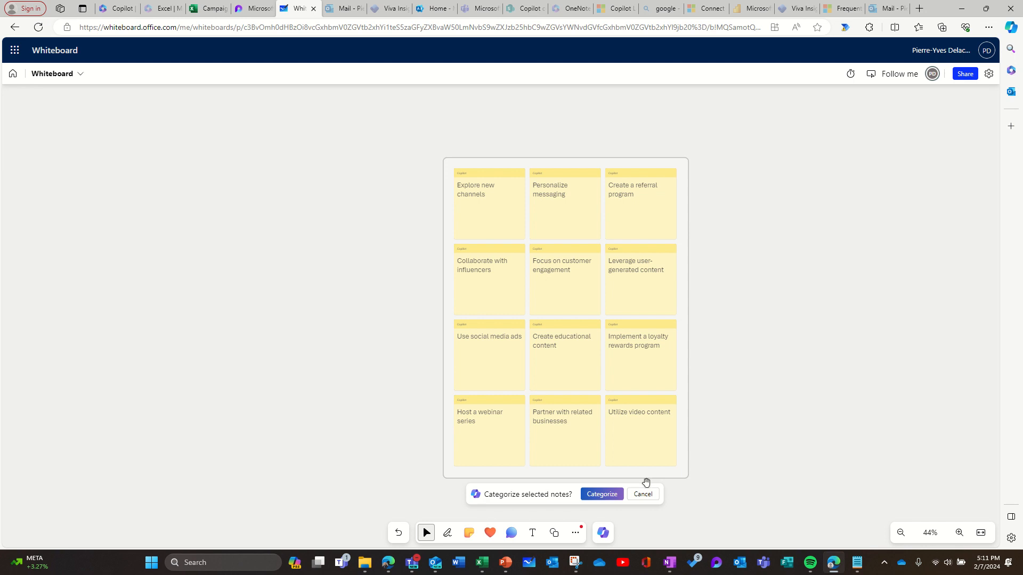
left_click(601, 495)
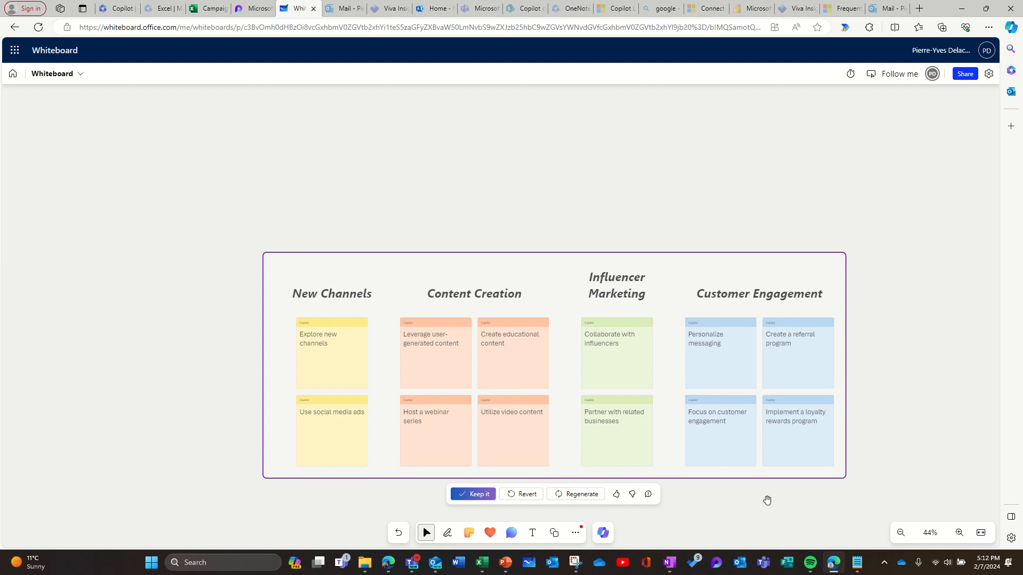
left_click(475, 495)
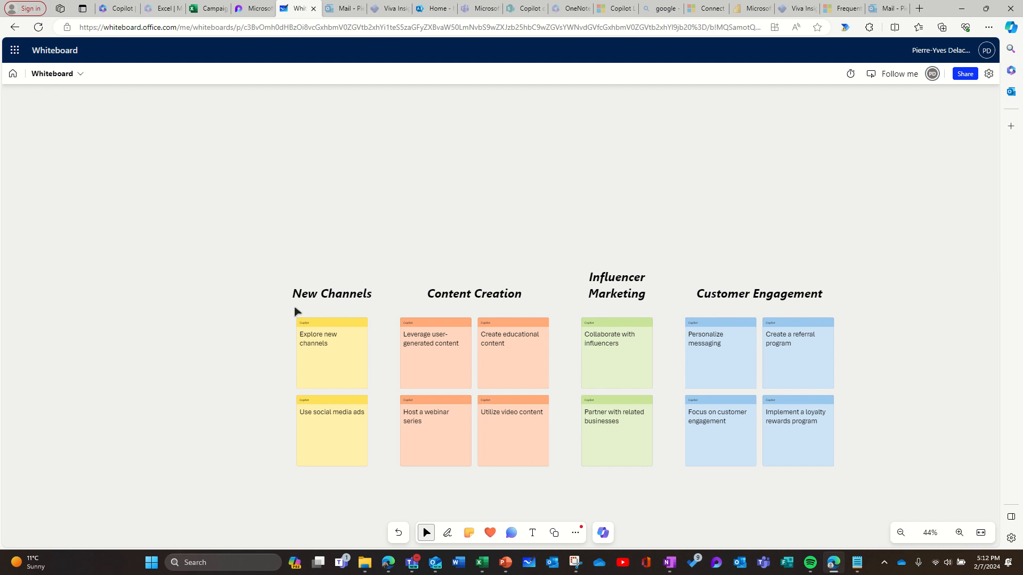
Step: Generate a Copilot summary of the categorized marketing notes on the board
scroll(313, 307, "up", 3)
scroll(314, 308, "up", 2)
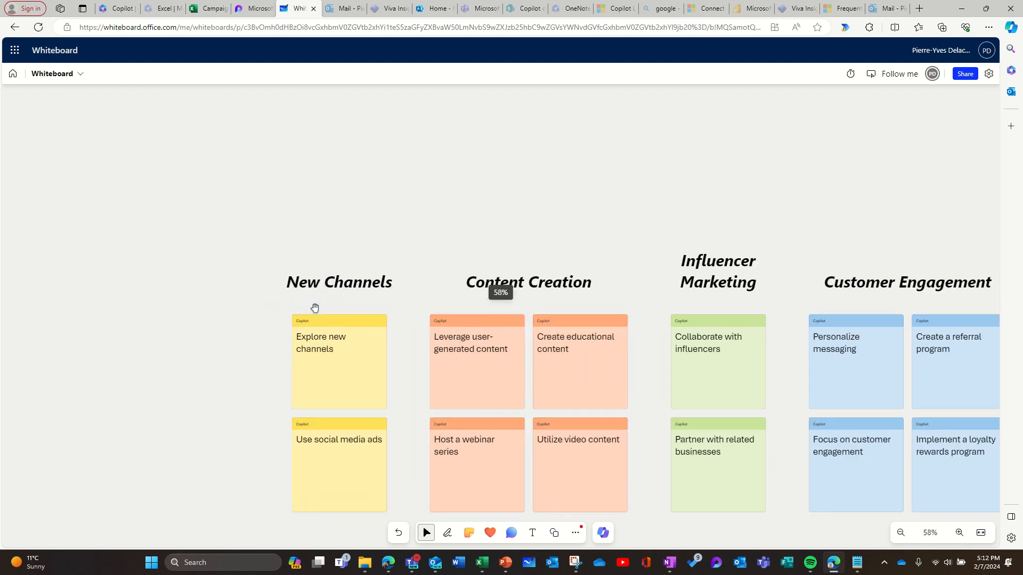
left_click_drag(380, 233, 204, 153)
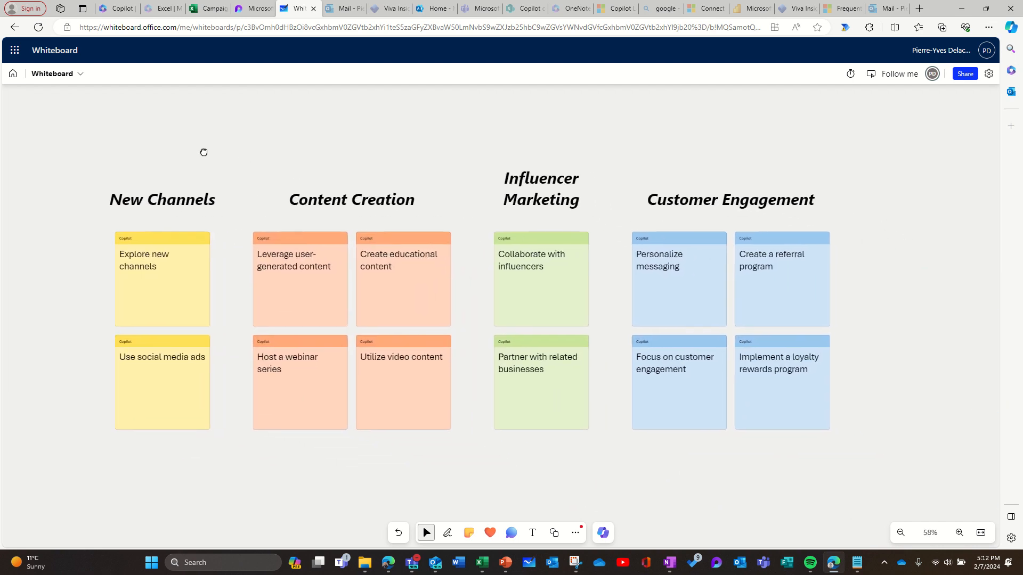
left_click(428, 408)
left_click(463, 447)
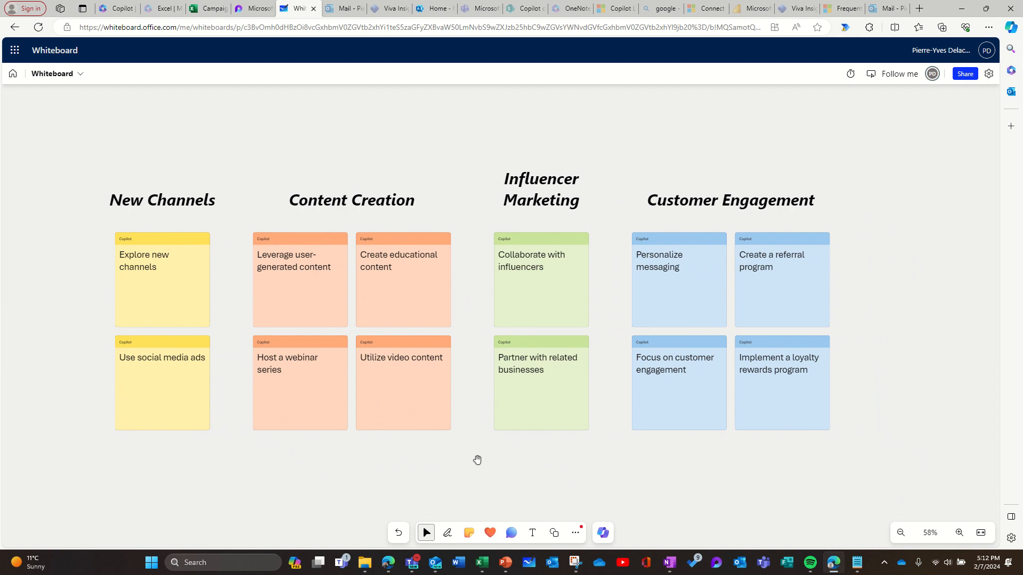
left_click(604, 534)
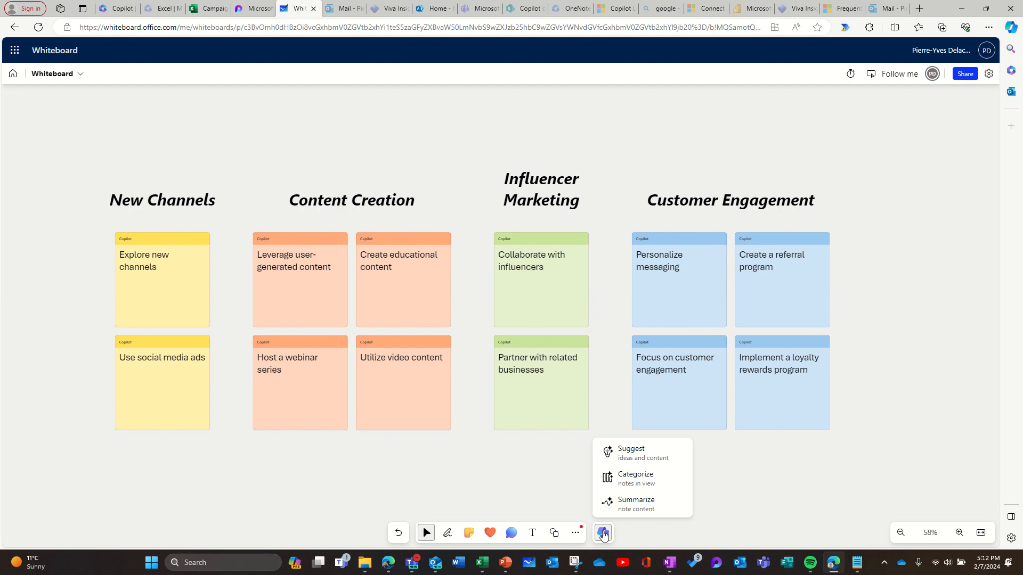
left_click(635, 503)
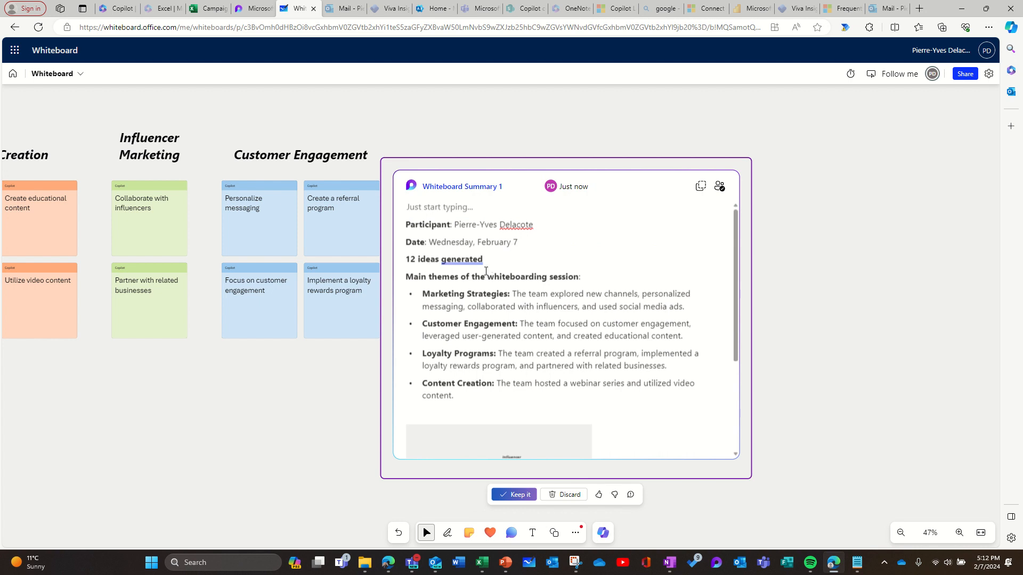
Step: Review the generated summary, keep it on the whiteboard and copy its Loop component
scroll(507, 371, "down", 2)
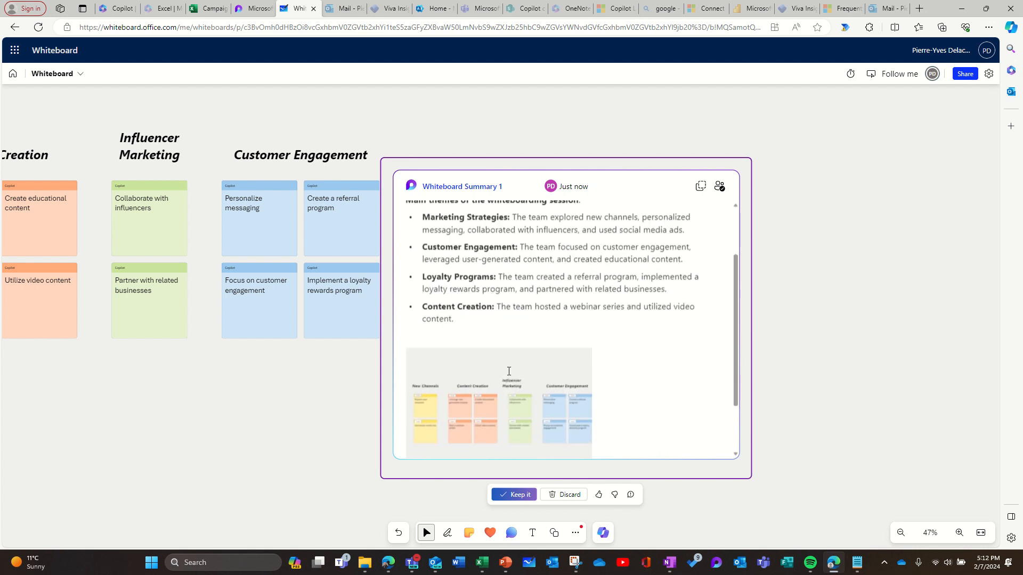
scroll(488, 382, "up", 2)
scroll(488, 382, "down", 3)
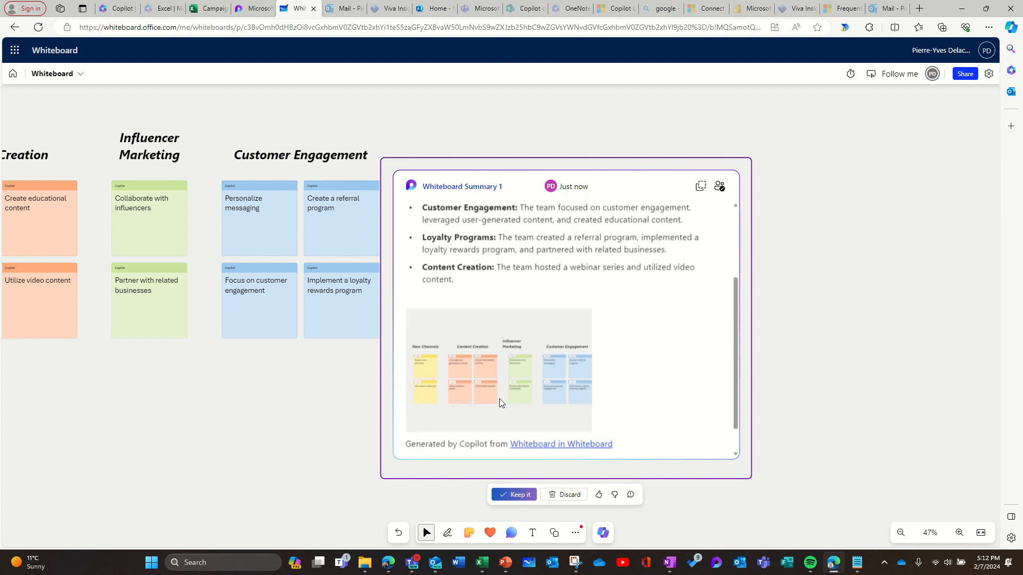
left_click(516, 494)
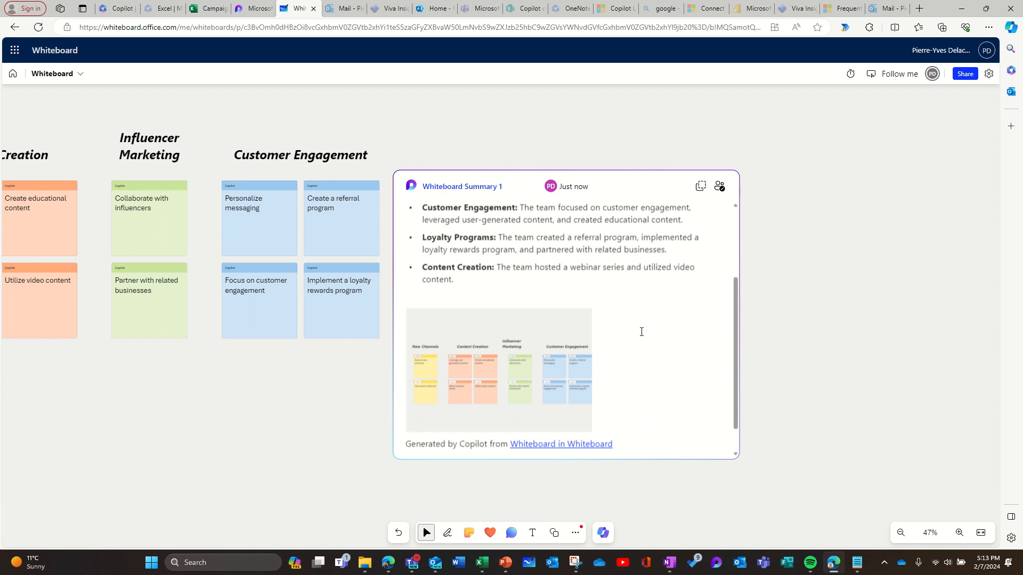
left_click(700, 188)
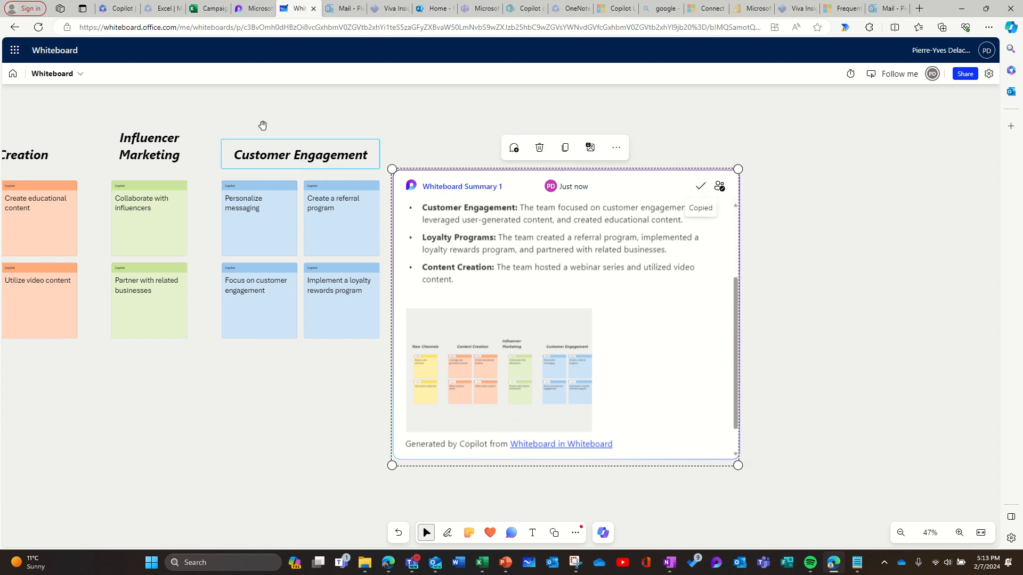
Step: Switch to Loop and create a new workspace titled "Campaigns enhancements"
left_click(255, 8)
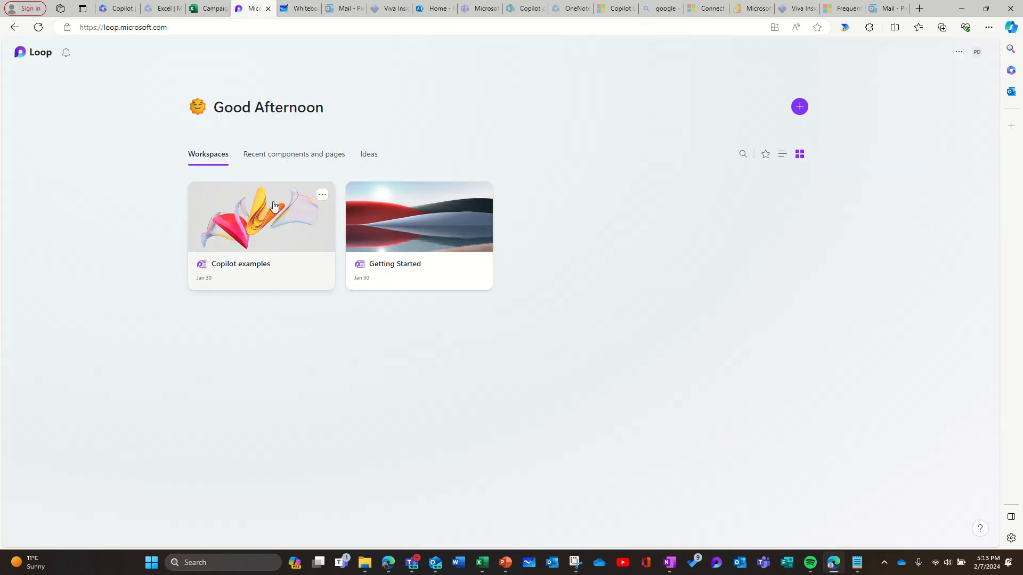
left_click(799, 107)
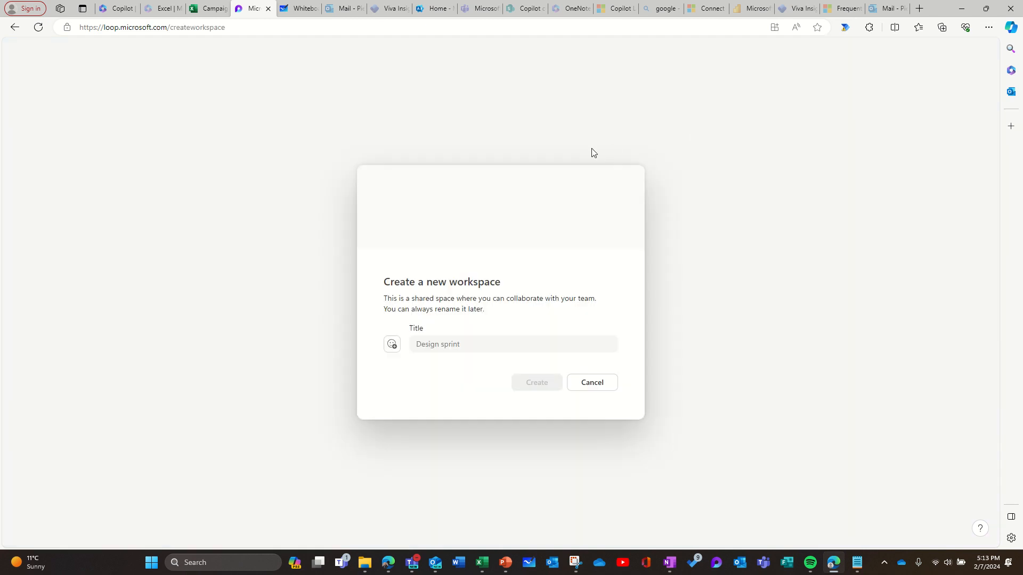
left_click(476, 346)
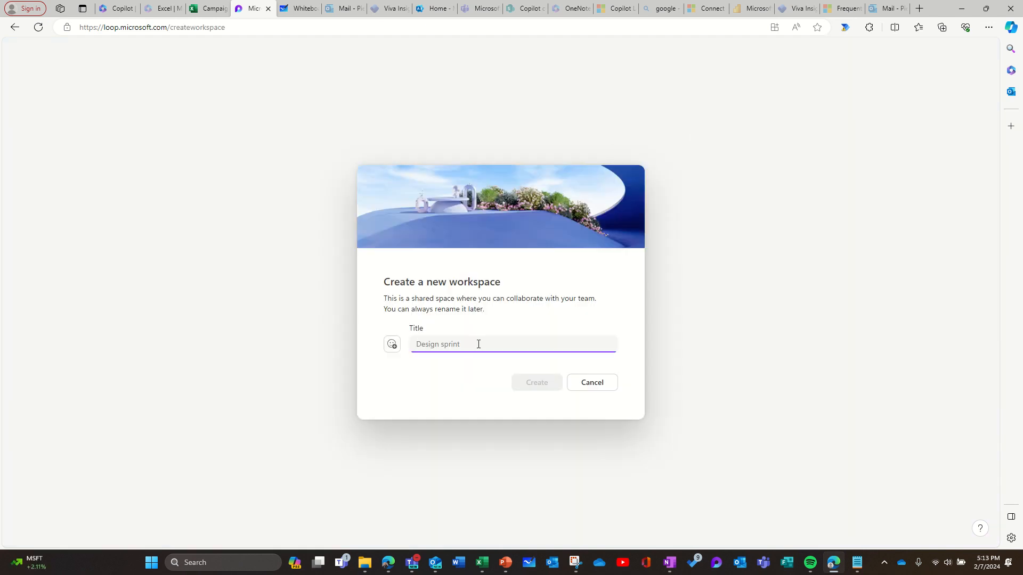
type("Campaig")
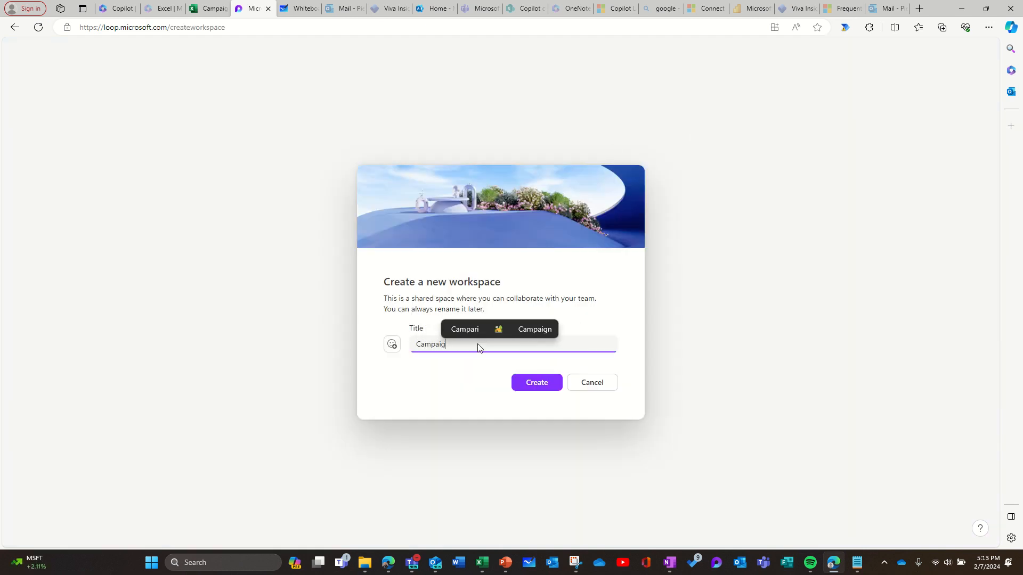
type("ns enhanc")
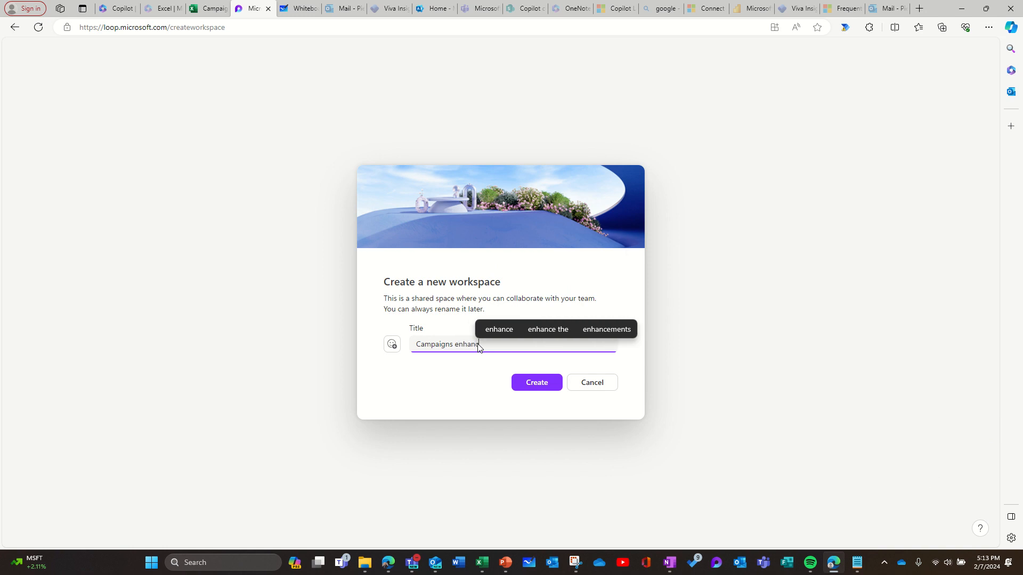
type("ements")
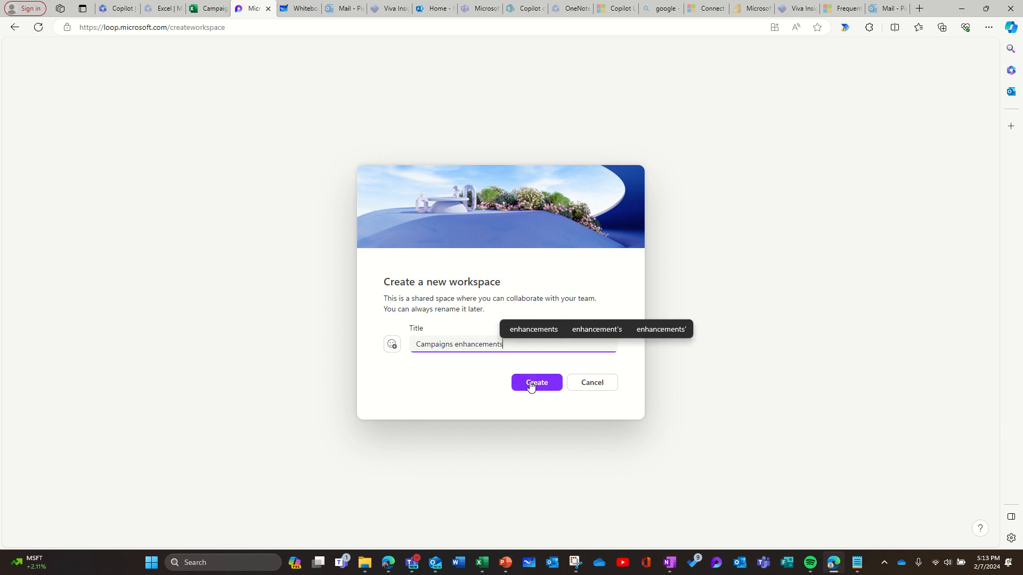
left_click(531, 385)
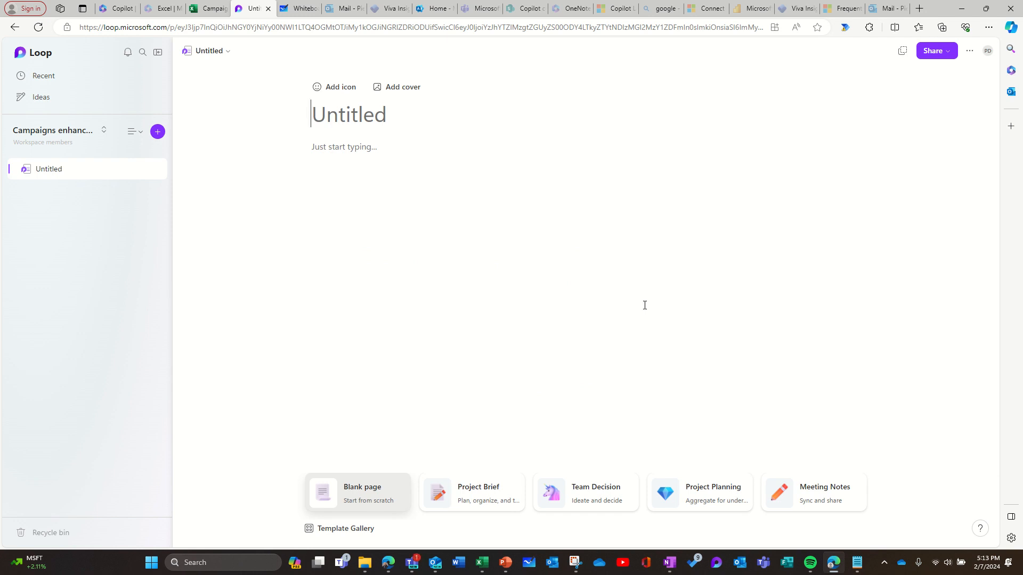
Step: Title the new workspace's untitled page "Campaign enhancements"
type("Campaig")
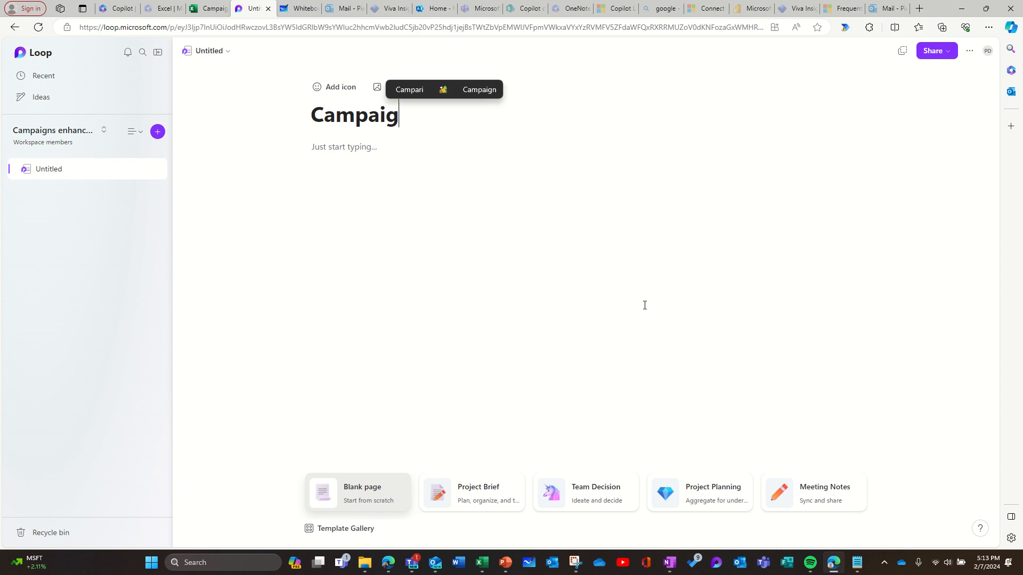
type("n enhance")
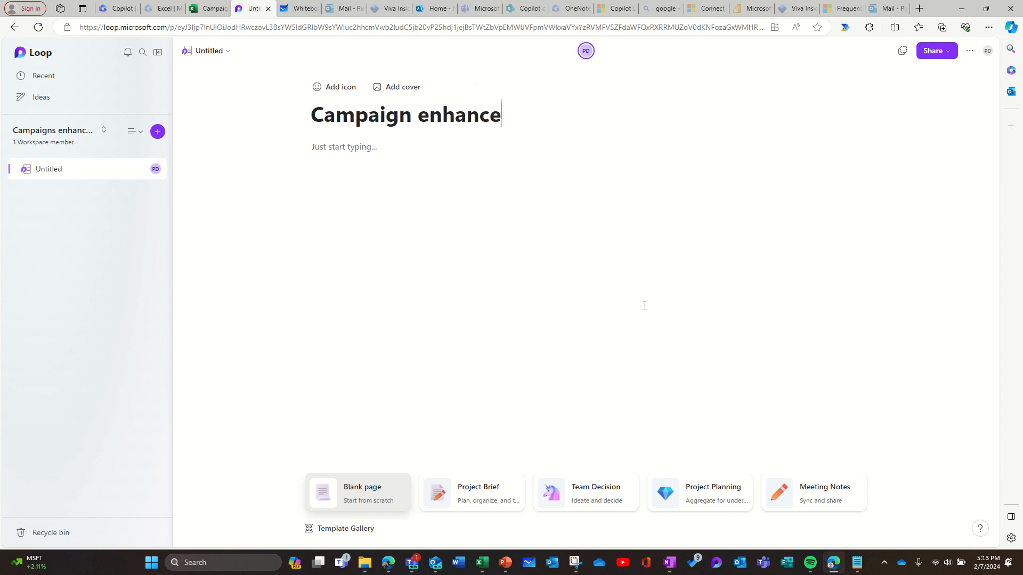
type("ments")
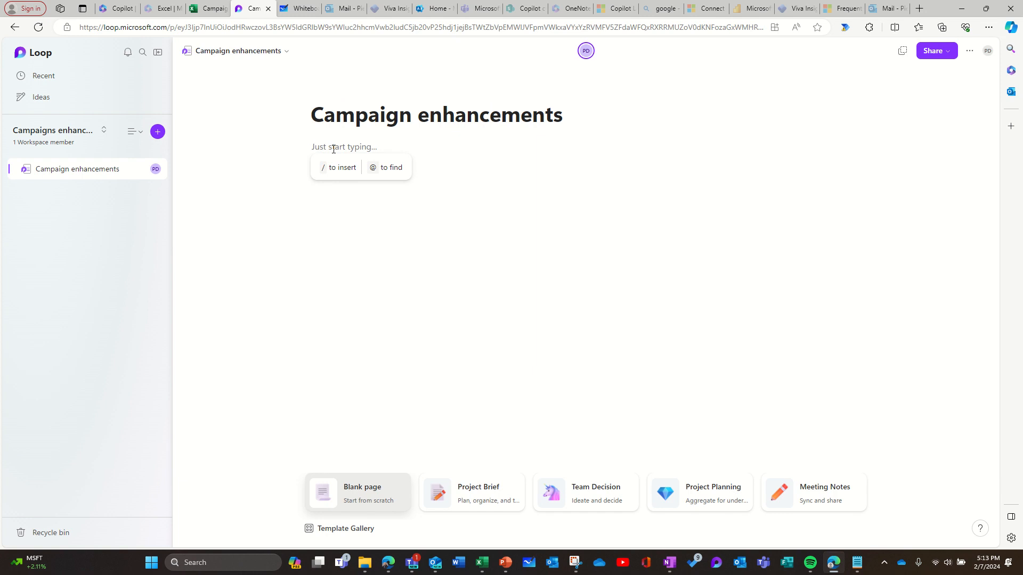
Step: Draft the page content with Copilot using the prompt "Make a plan of what we need to do for our marketing campaigns"
type("/")
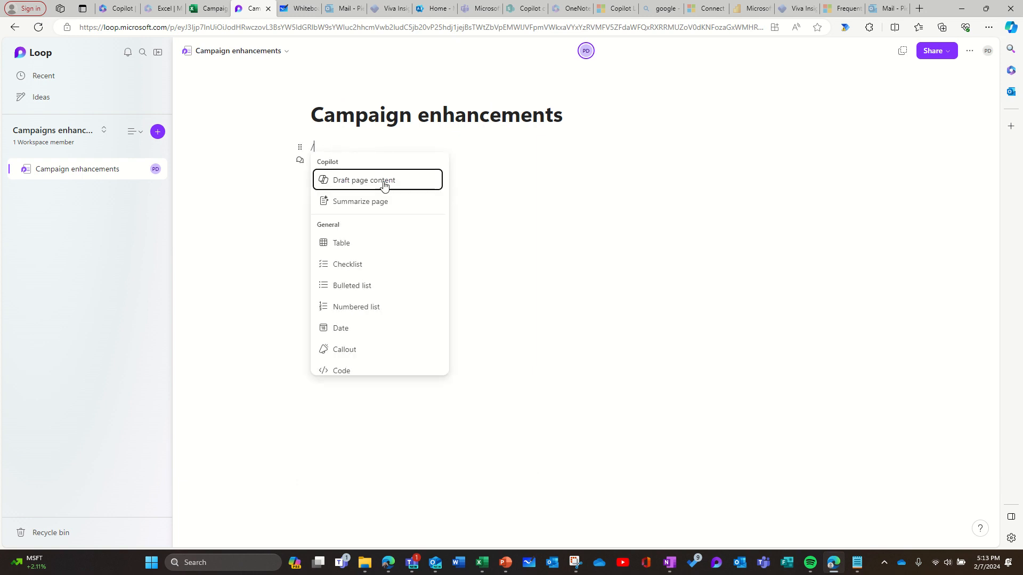
left_click(372, 183)
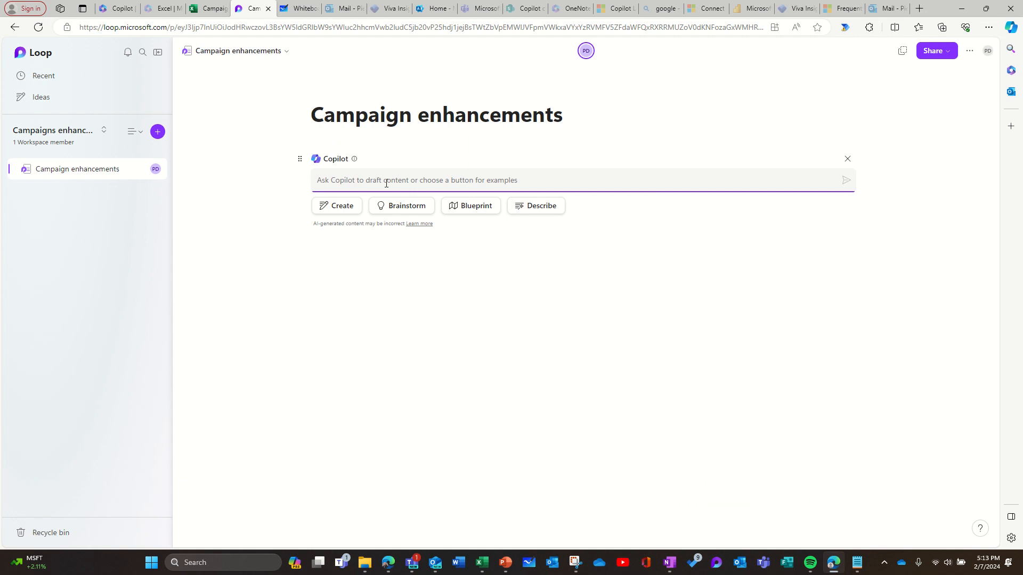
type("Make a plan")
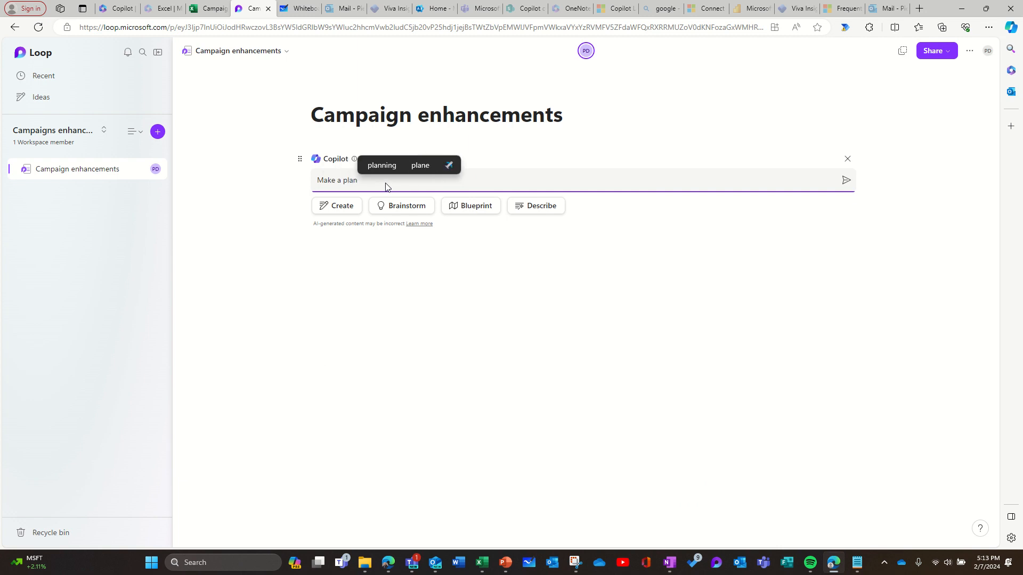
type(" of")
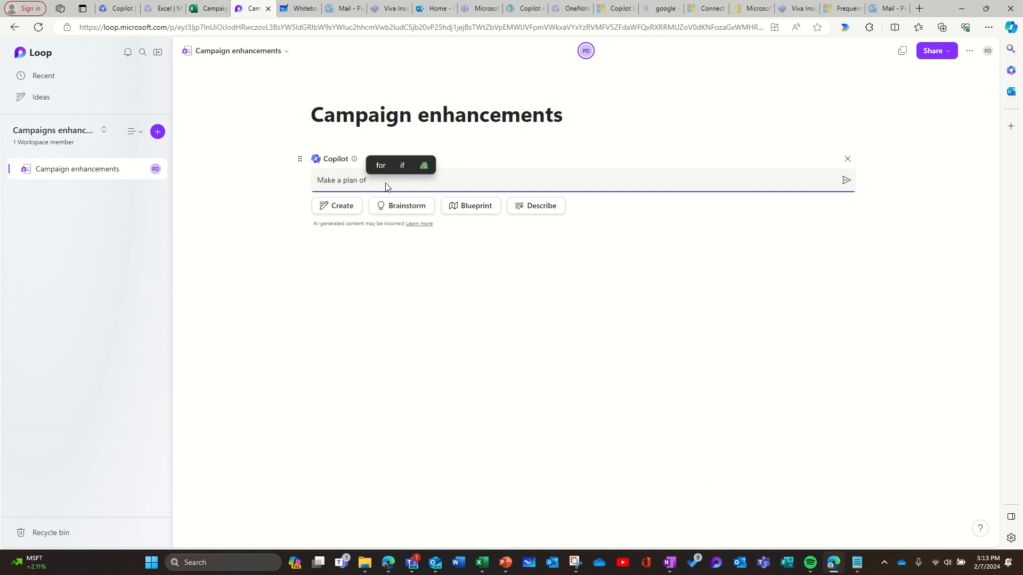
type(" what ")
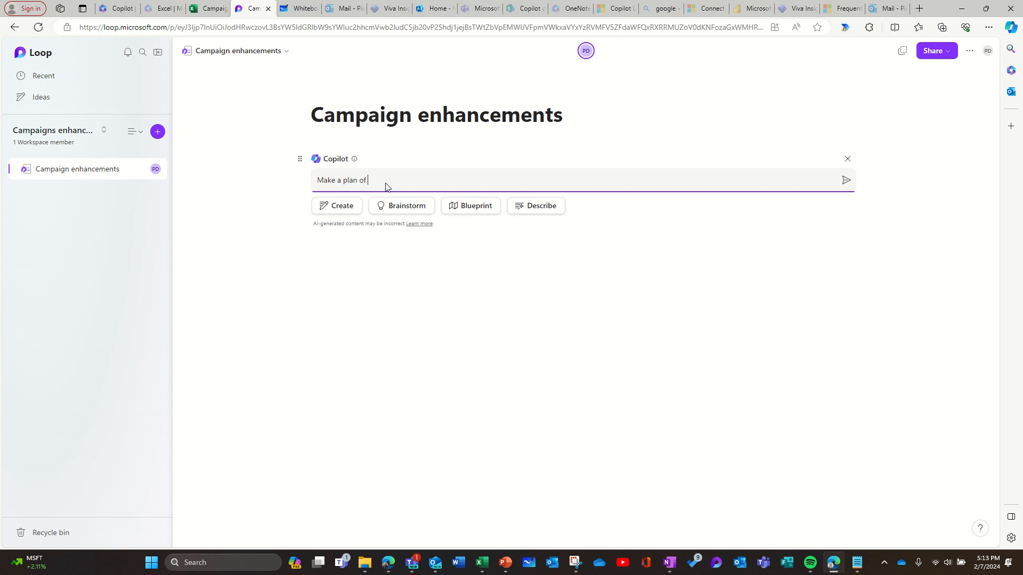
type("we need to do")
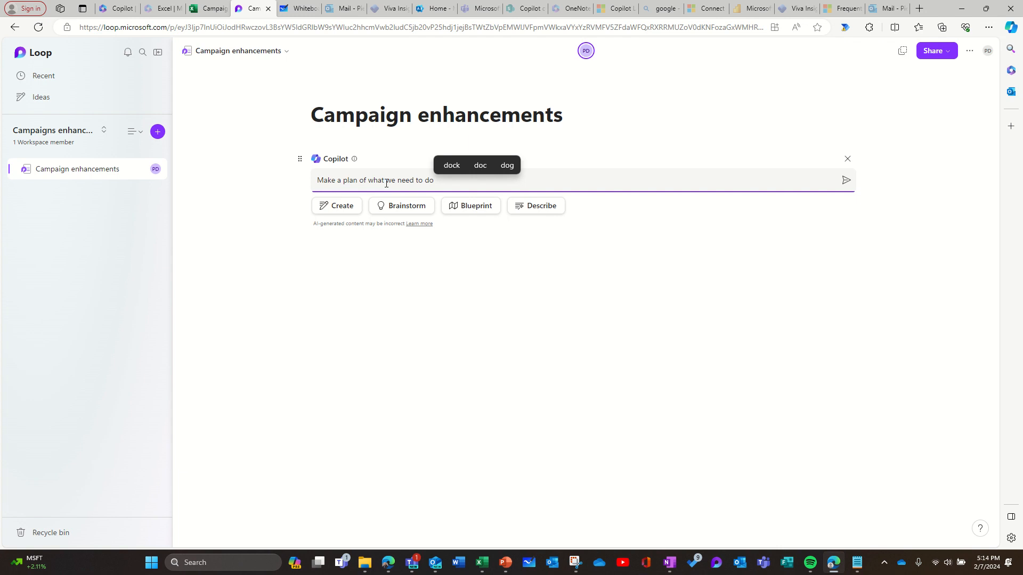
type(" for")
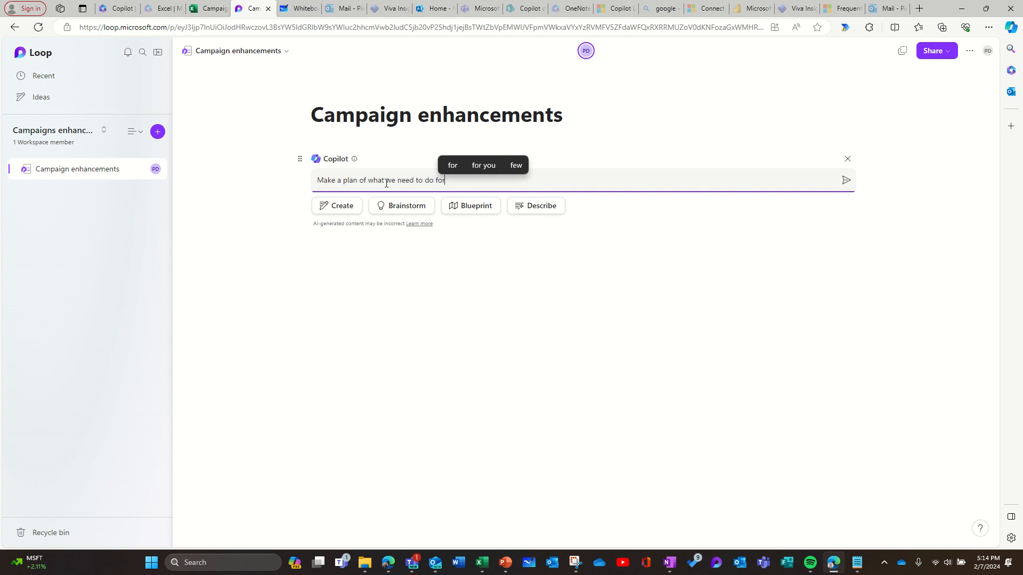
type(" our ma")
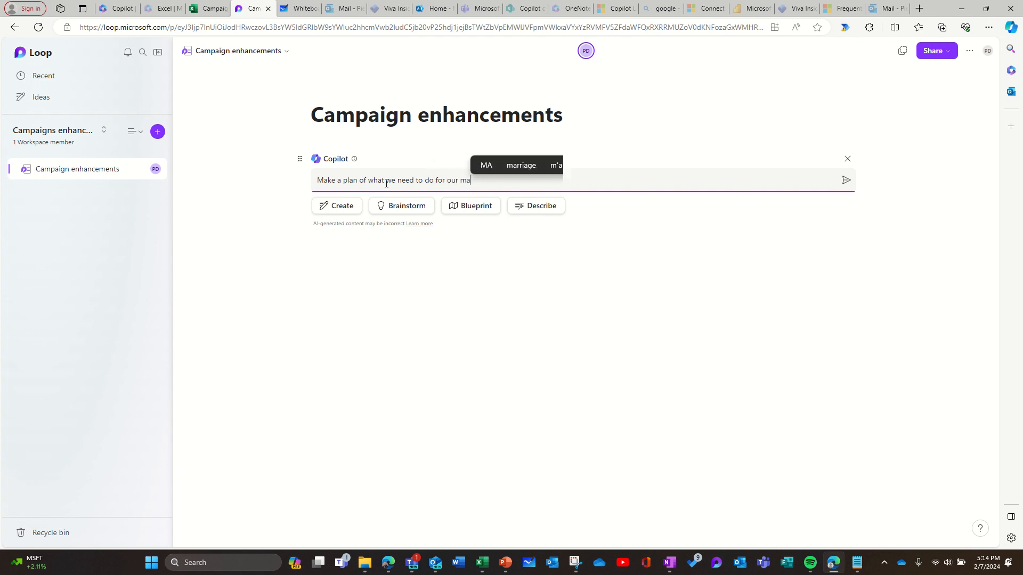
type("rketing ")
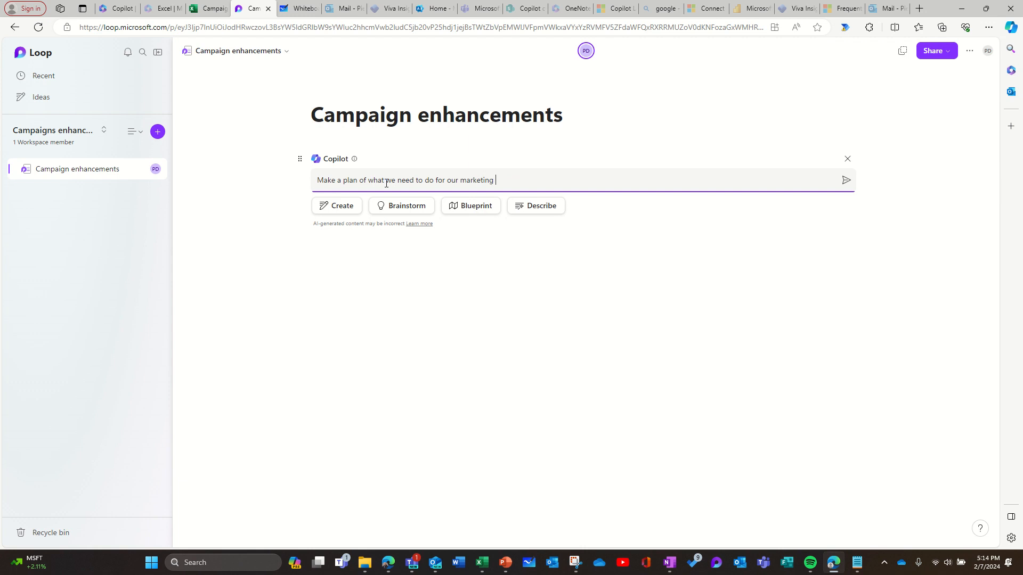
type("campaigns")
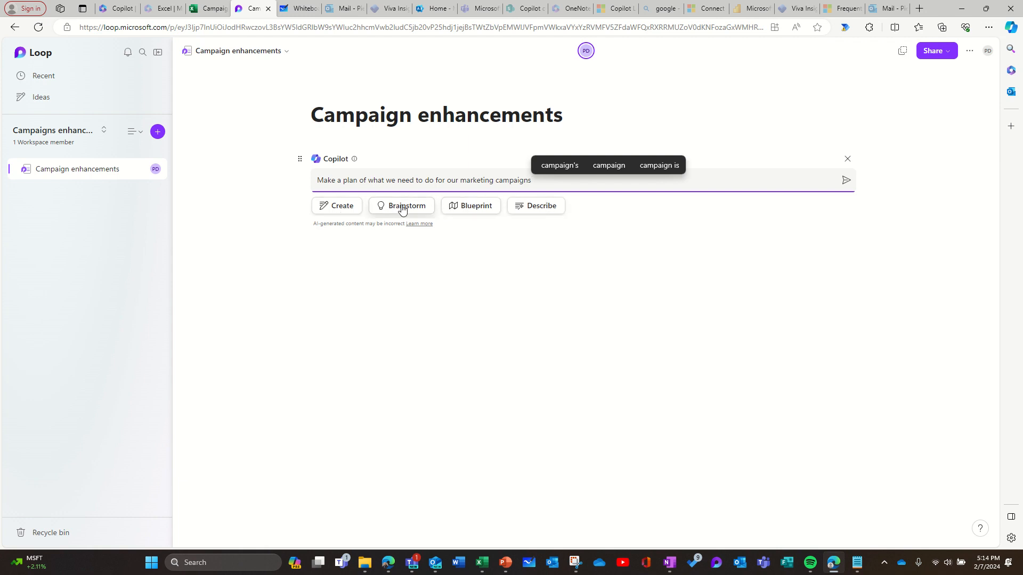
left_click(846, 183)
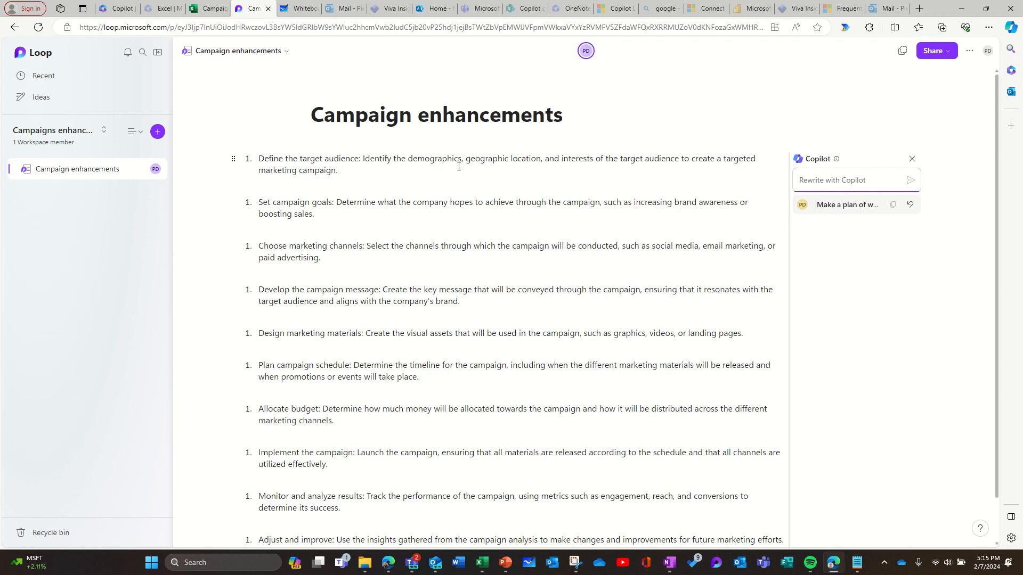
Step: Rewrite the plan with Copilot: "Create a table with a list of social media we can leverage for marketing campaigns and assign people and add a due date"
scroll(467, 206, "down", 1)
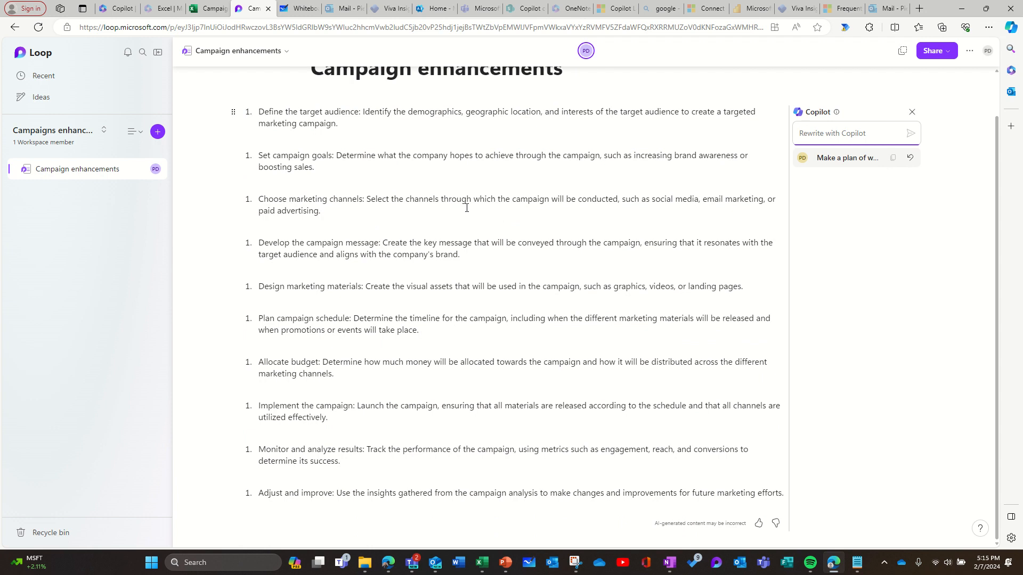
scroll(467, 208, "up", 1)
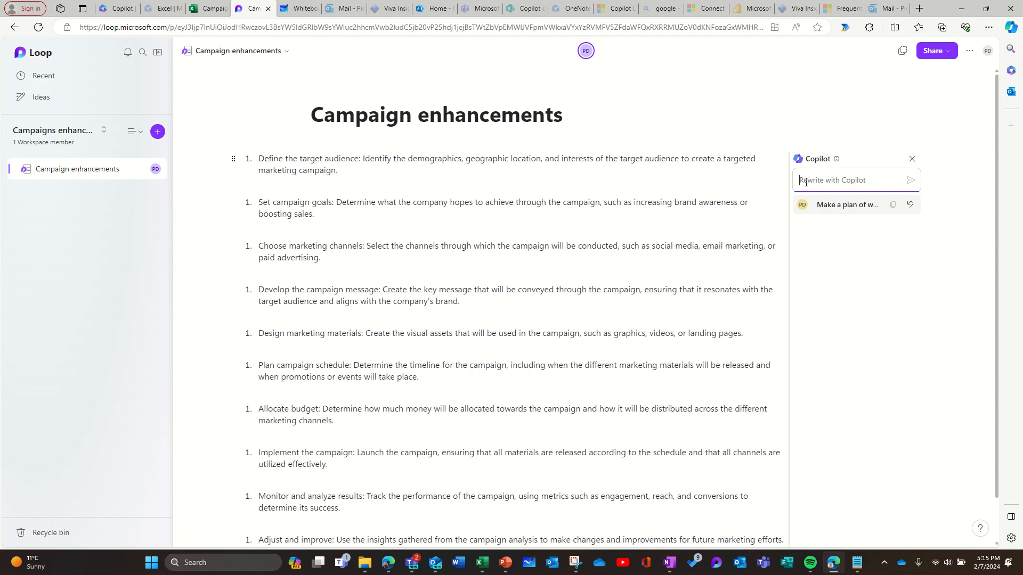
type("Cre")
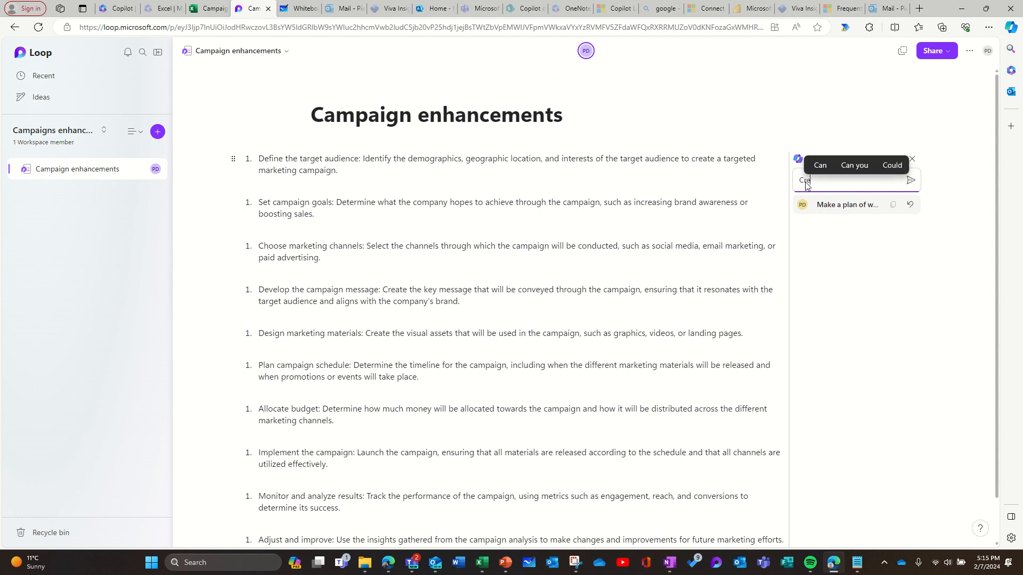
type("ate a tab")
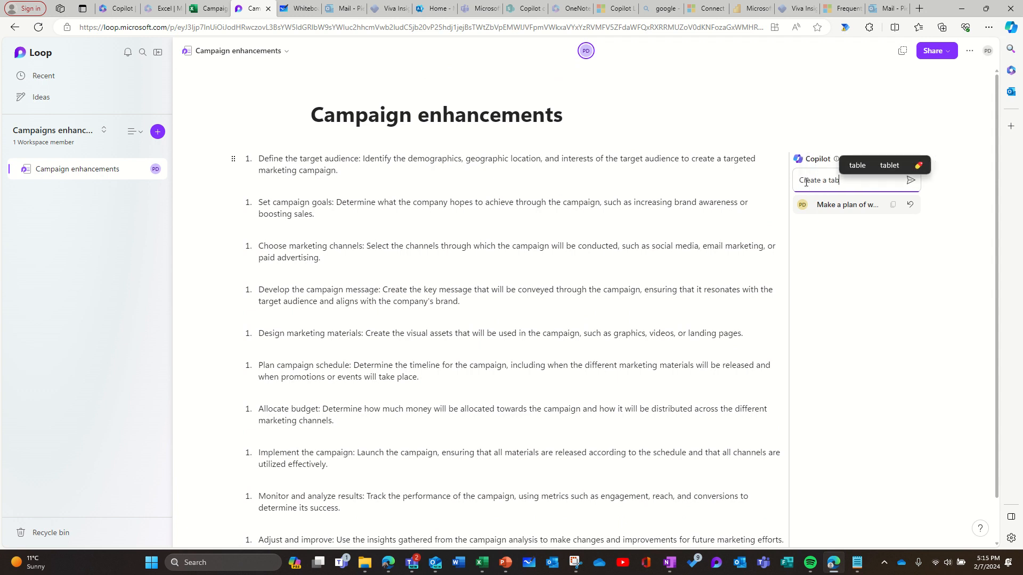
type("le")
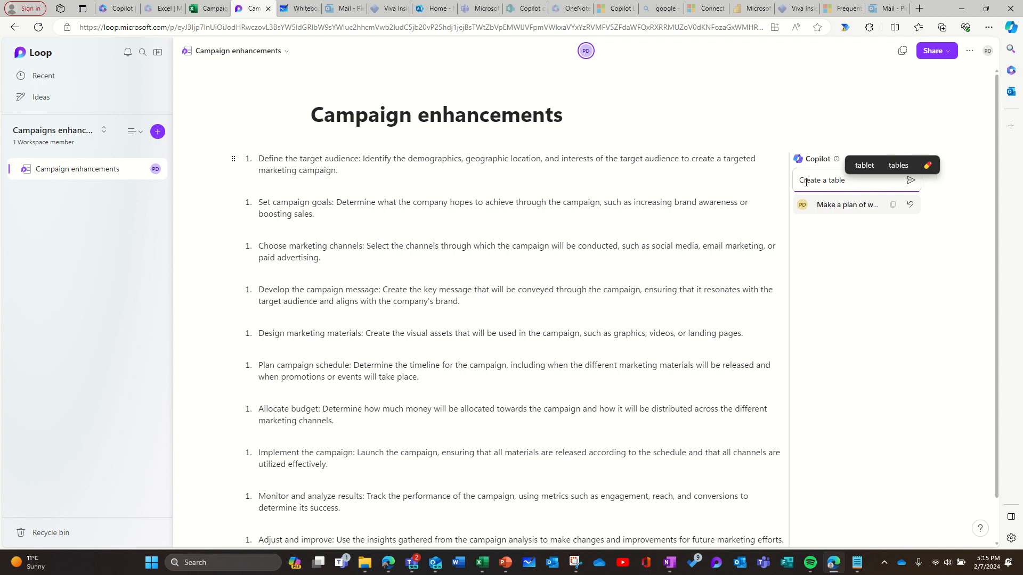
type(" with a ")
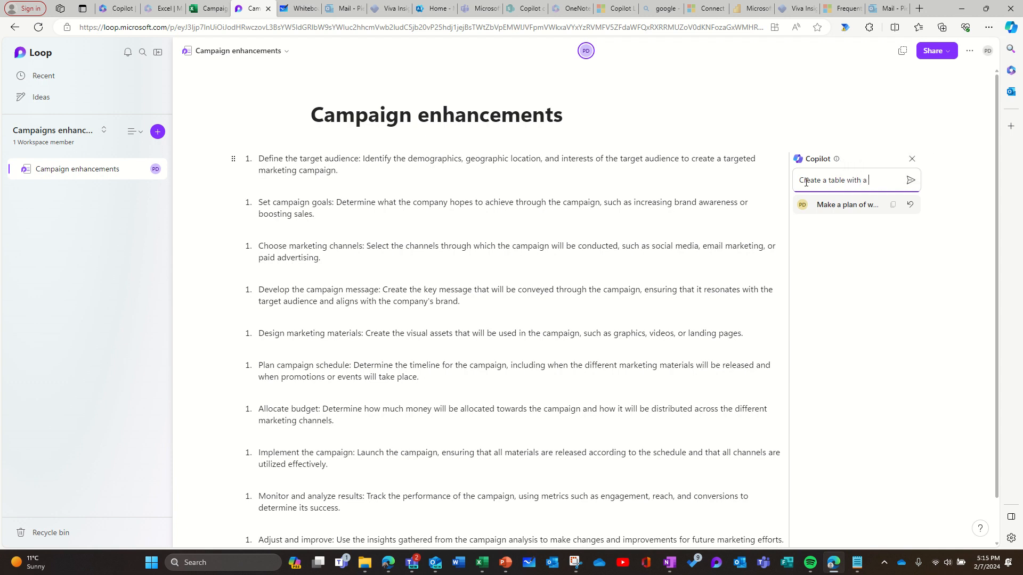
type("list of s")
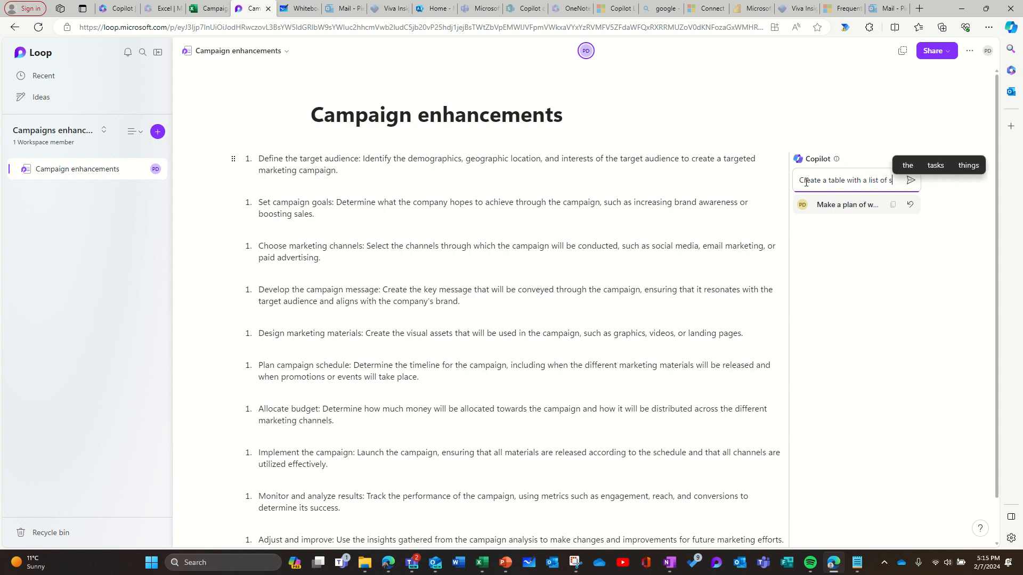
type("ocial med")
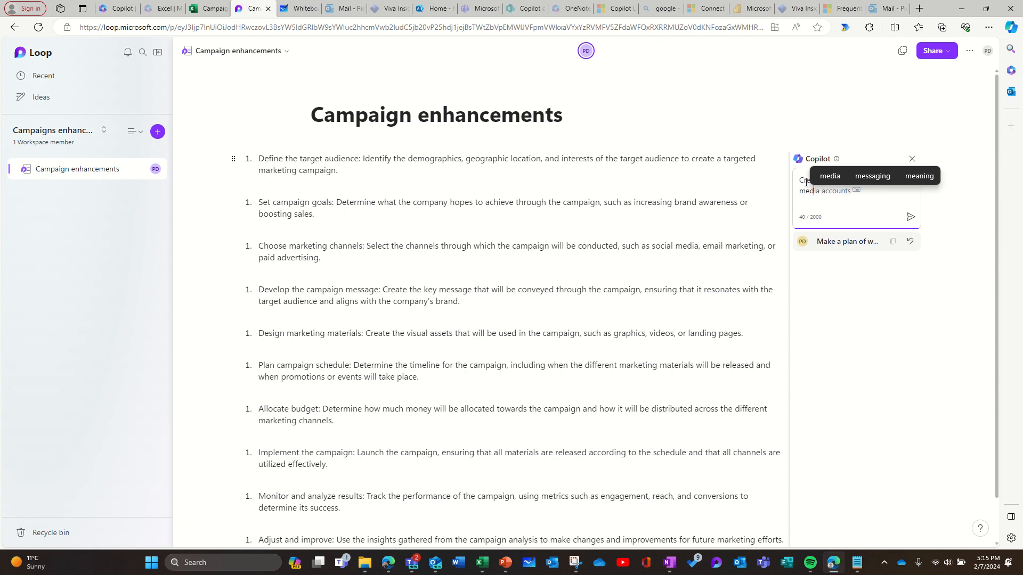
type("ia w")
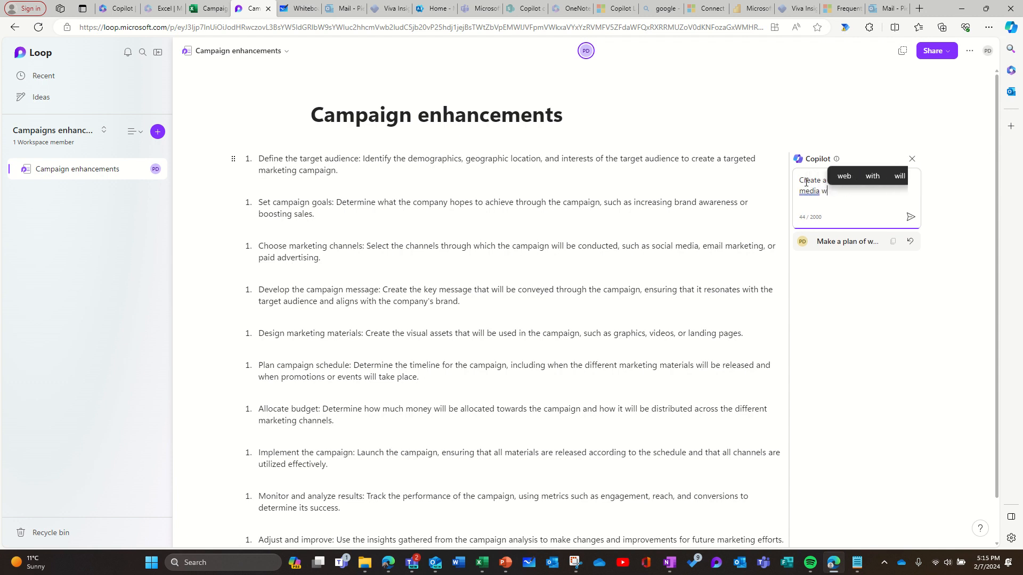
type("e can ")
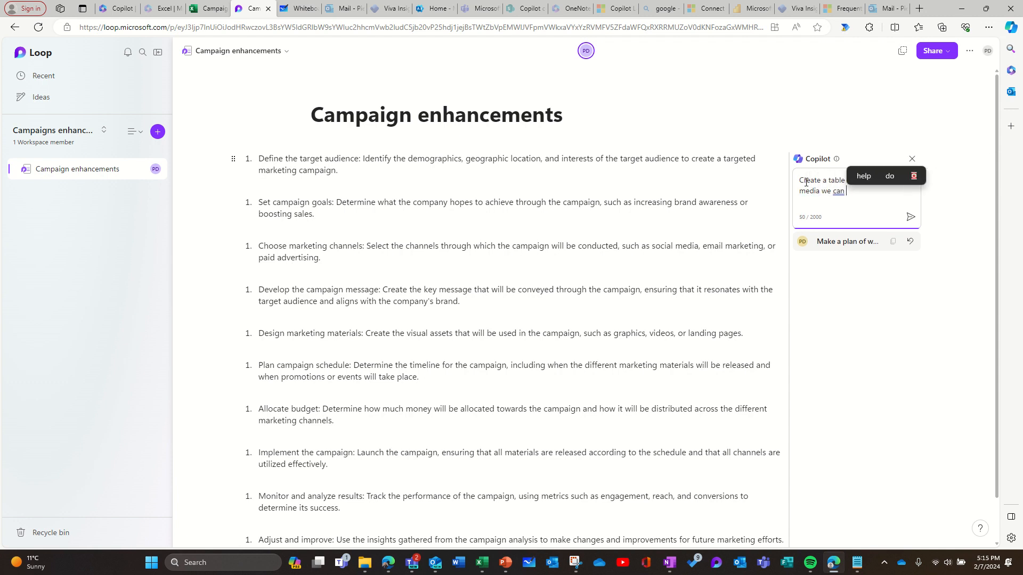
type("leverage ")
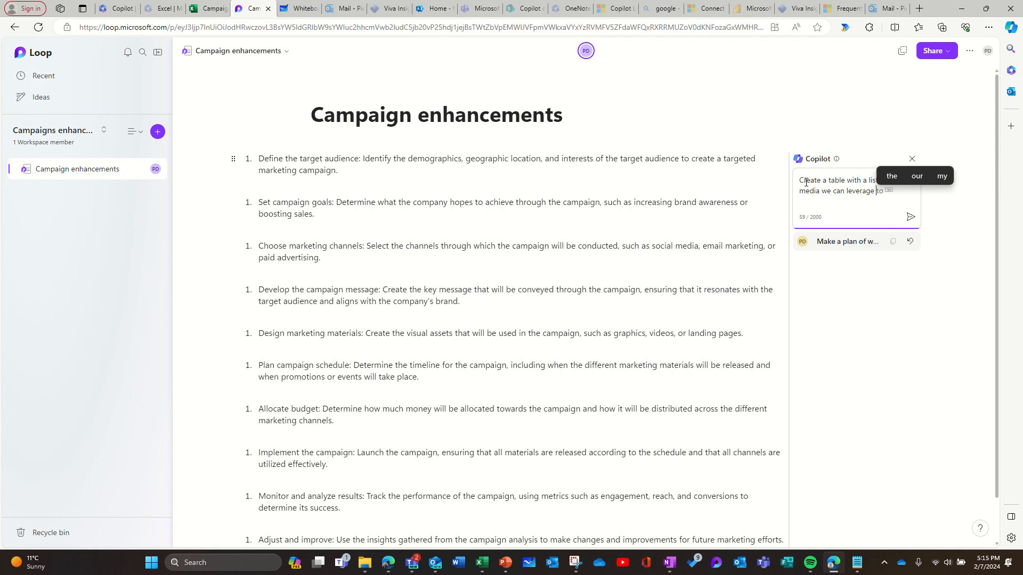
type("for marketing")
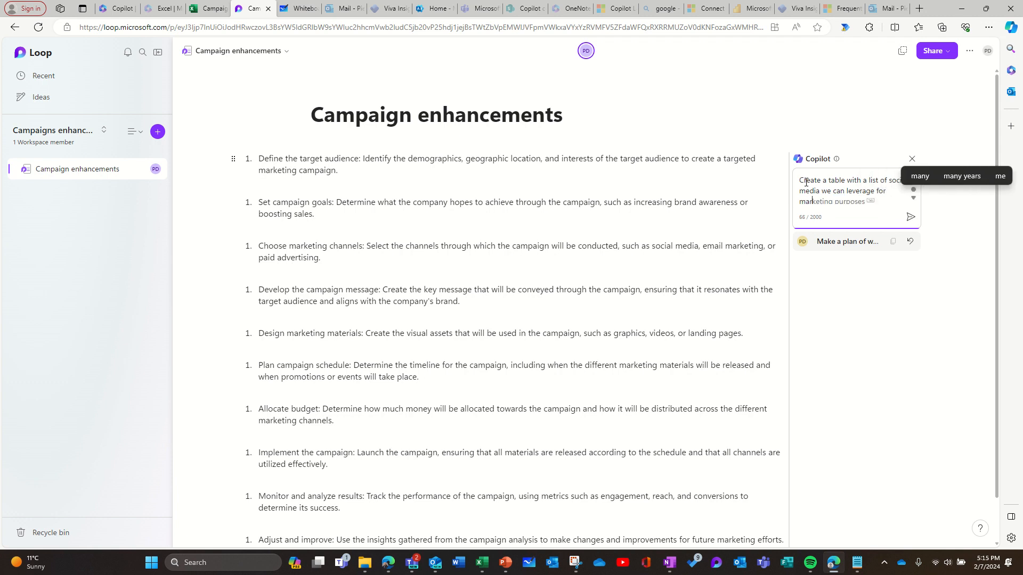
type(" c")
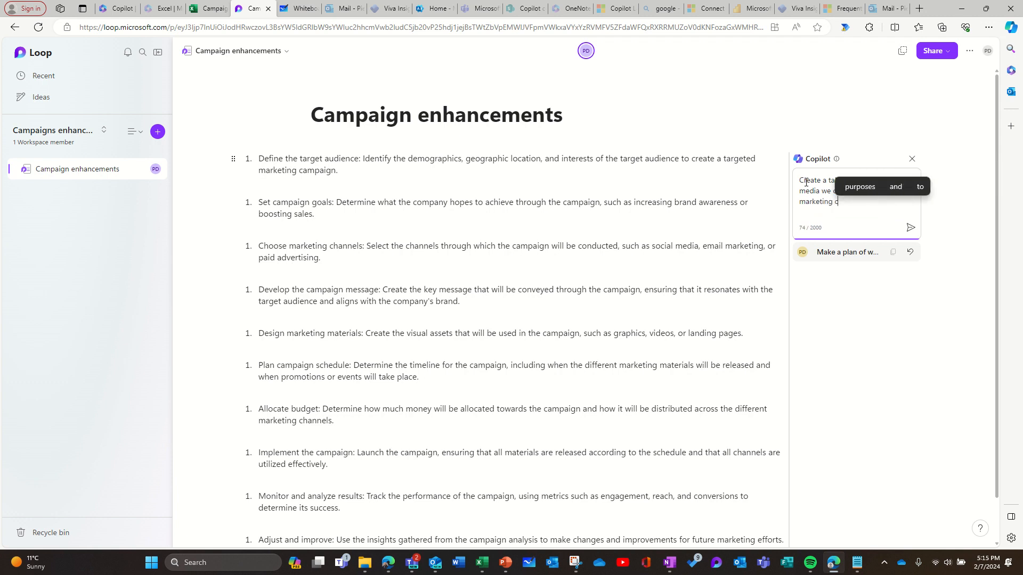
type("ampaigns")
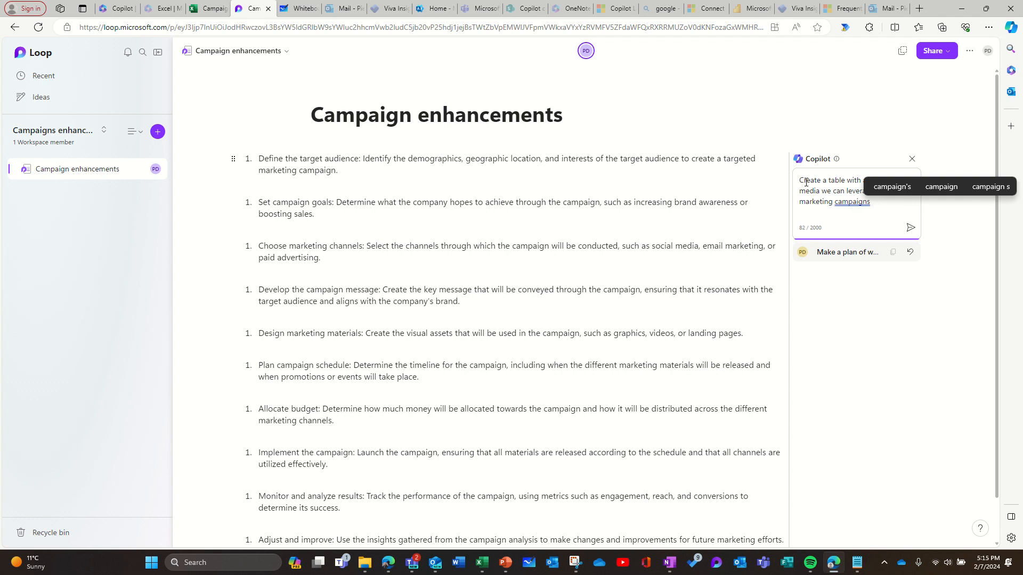
type(" and a")
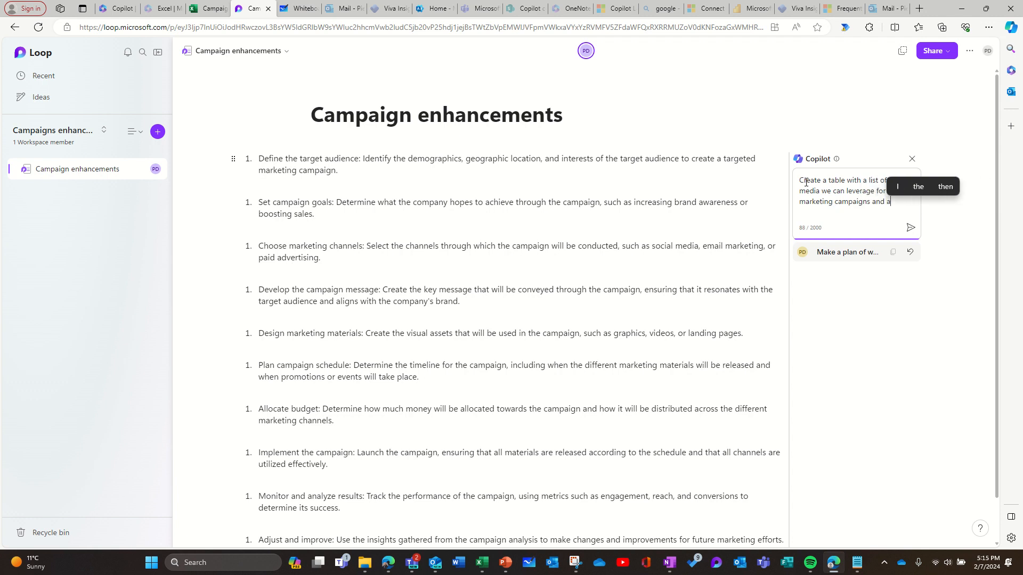
type("ssign")
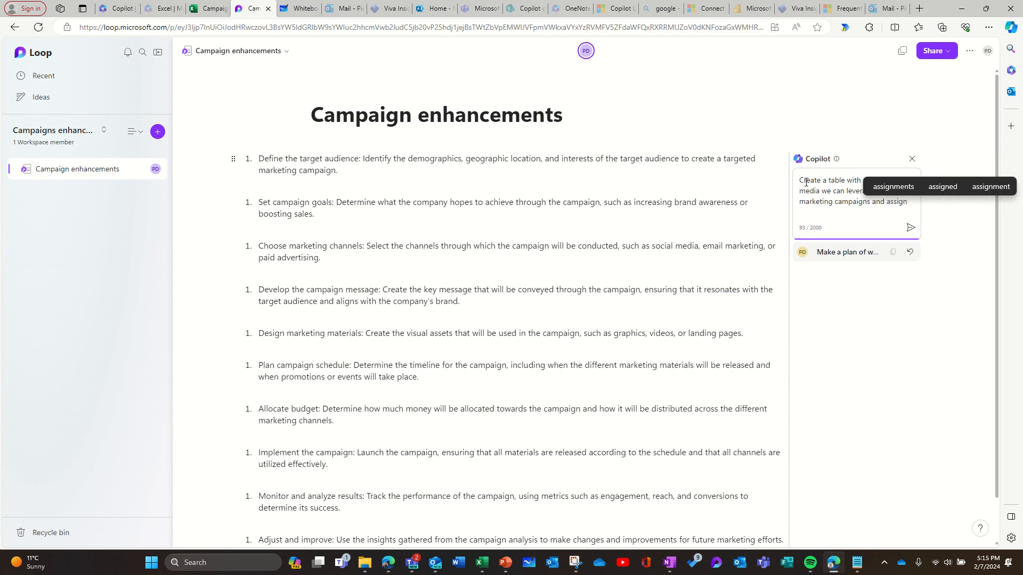
type(" people")
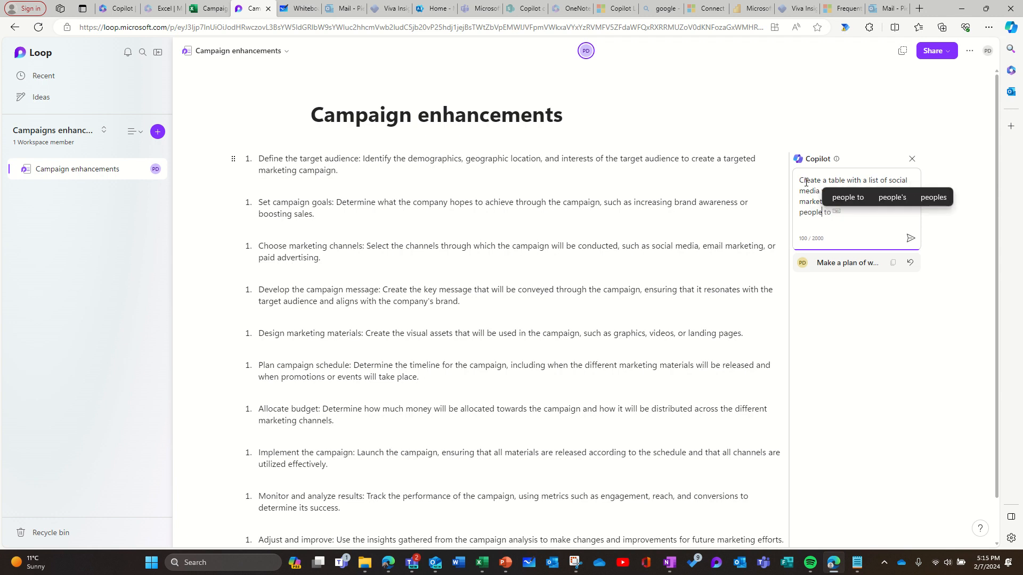
type(" and a")
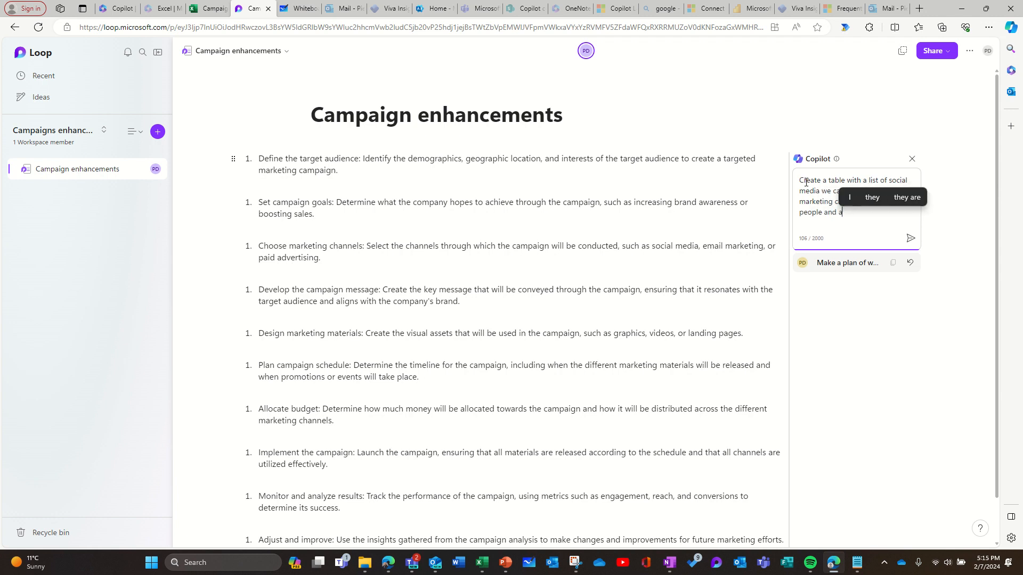
type("dd a due date")
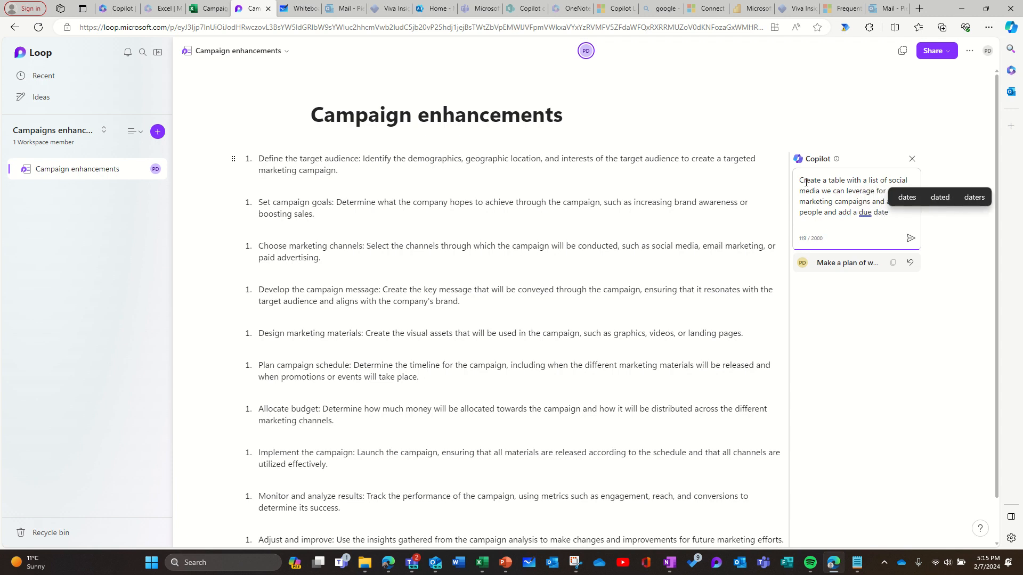
left_click(910, 238)
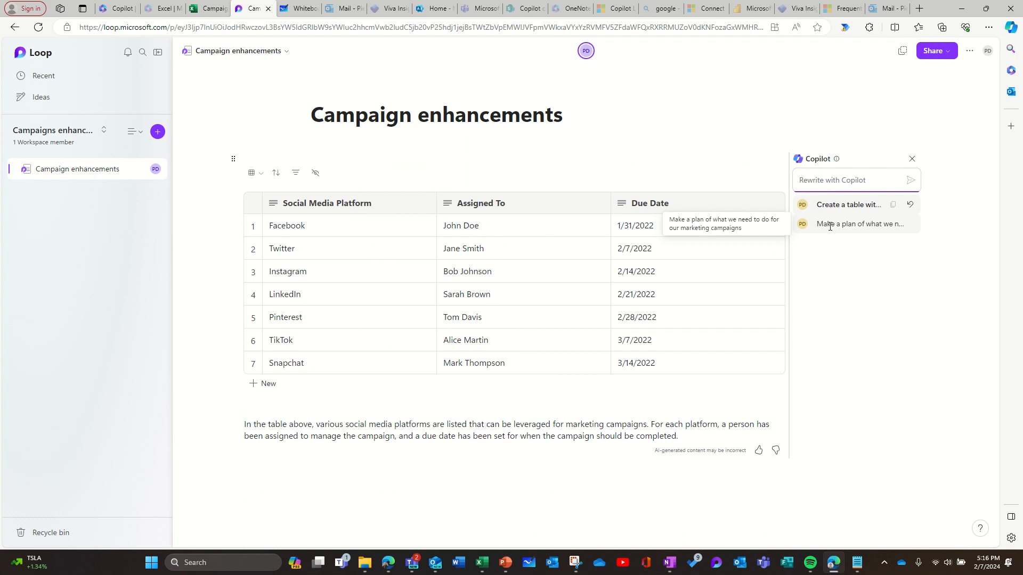
Step: Preview the earlier plan version from the Copilot prompt history, return to the table version and keep it on the page
left_click(829, 226)
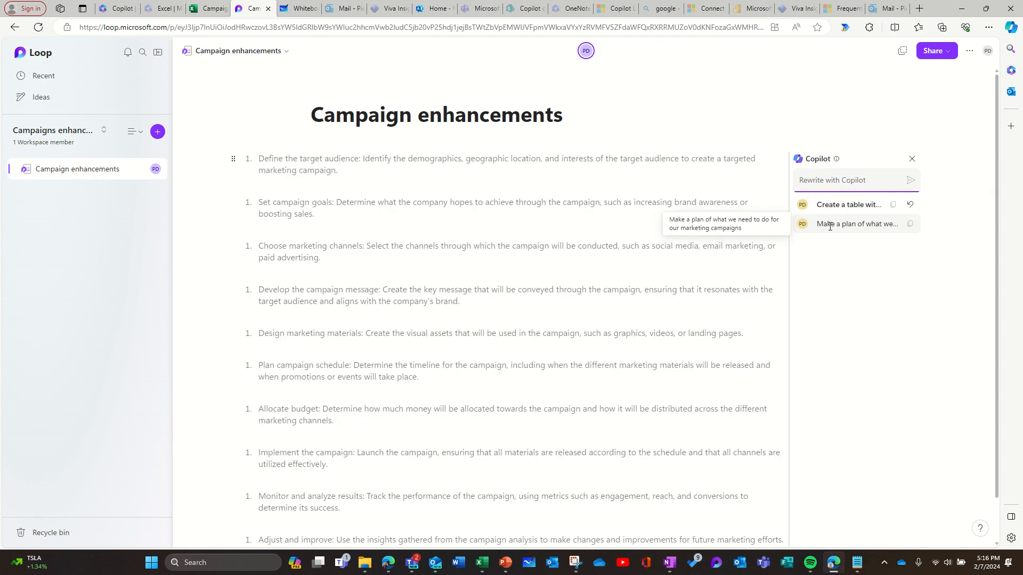
scroll(669, 343, "down", 1)
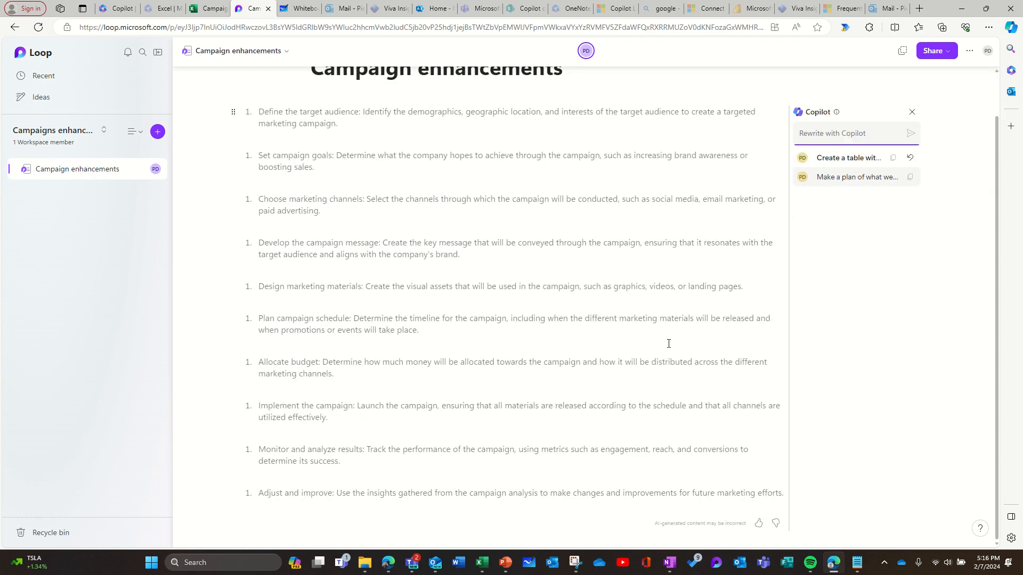
left_click(852, 159)
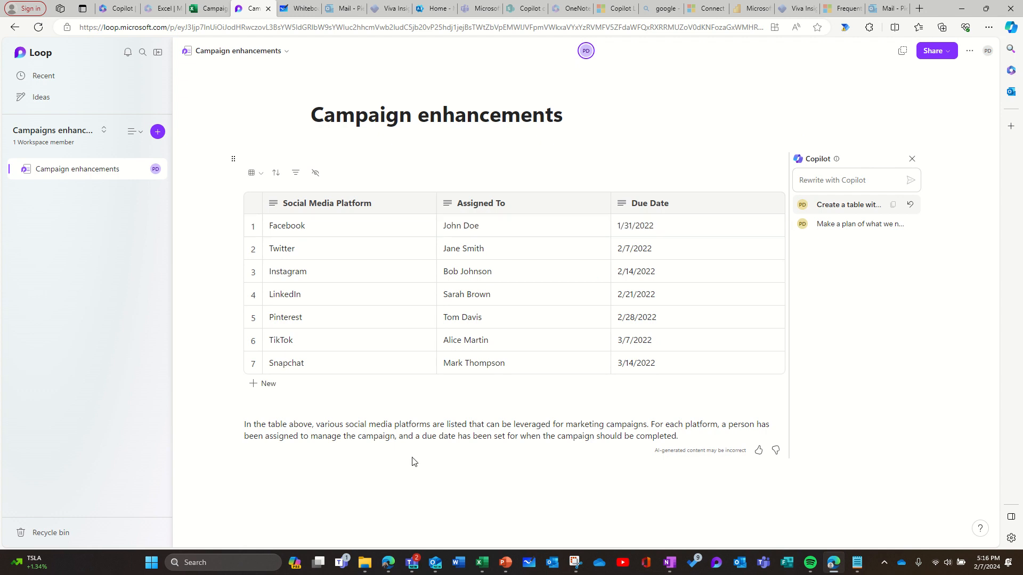
left_click(240, 510)
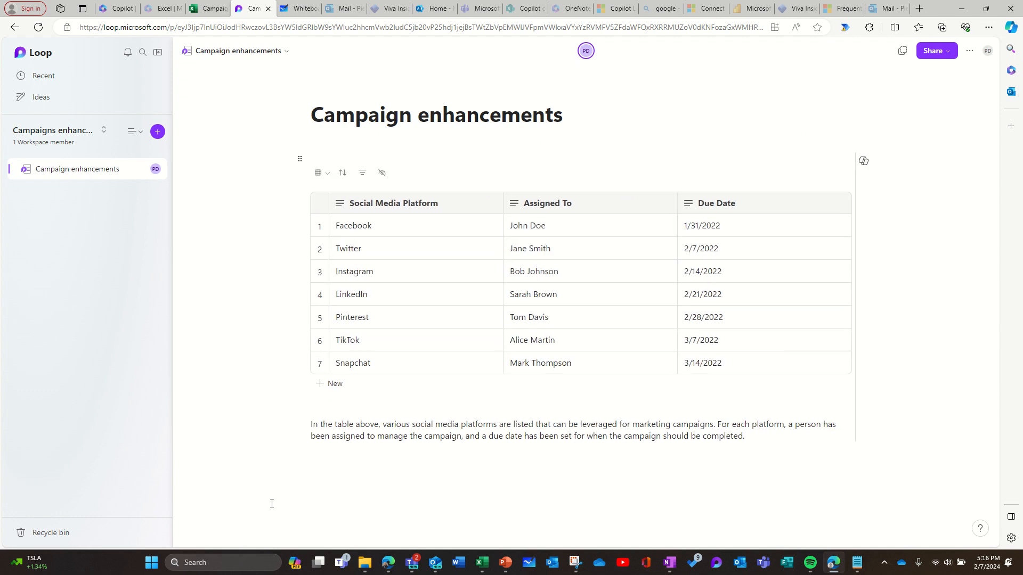
Step: Paste the copied whiteboard summary component below the table's closing paragraph and review the page
left_click(319, 483)
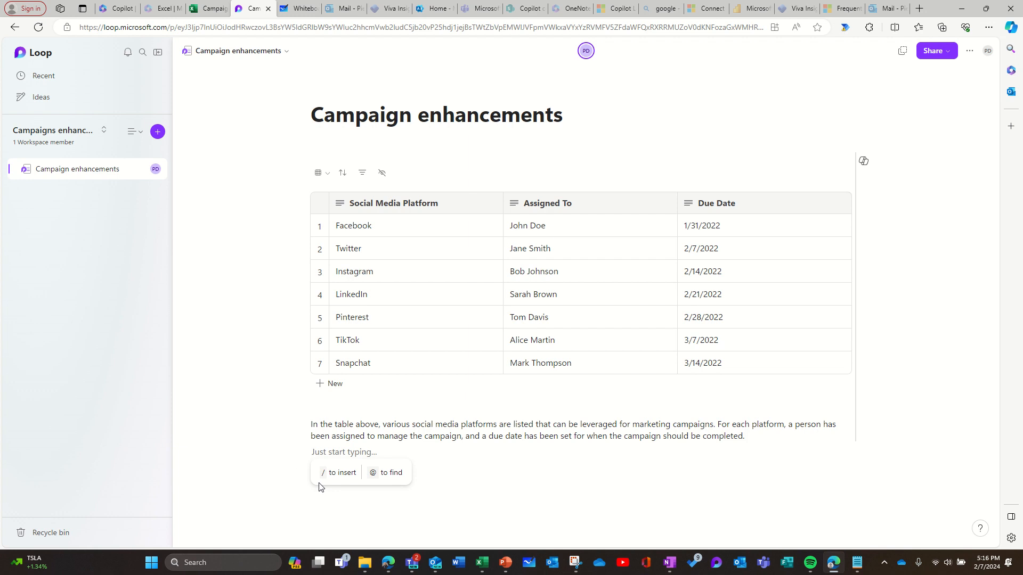
key("ctrl+v")
scroll(627, 439, "down", 5)
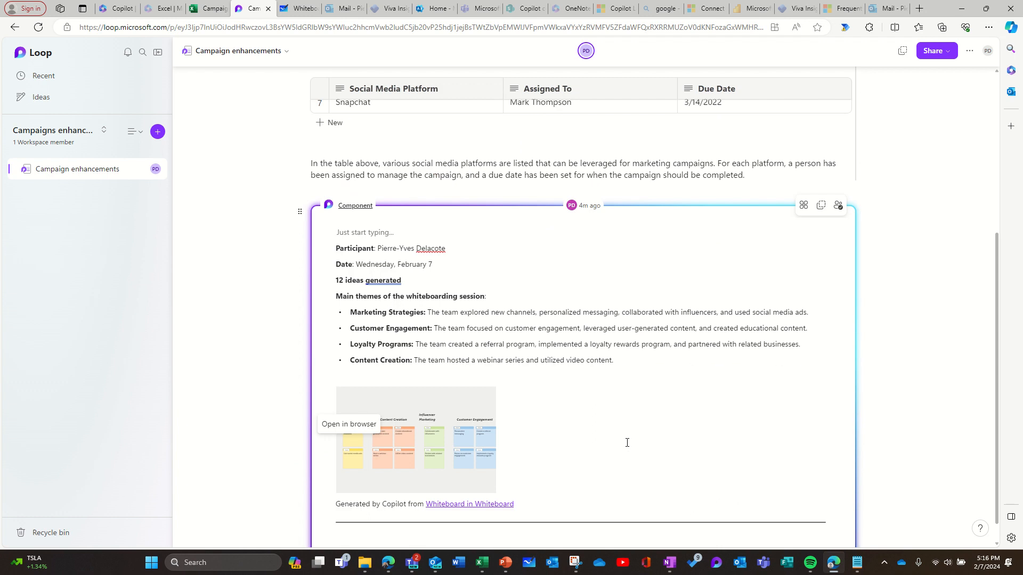
scroll(627, 442, "down", 1)
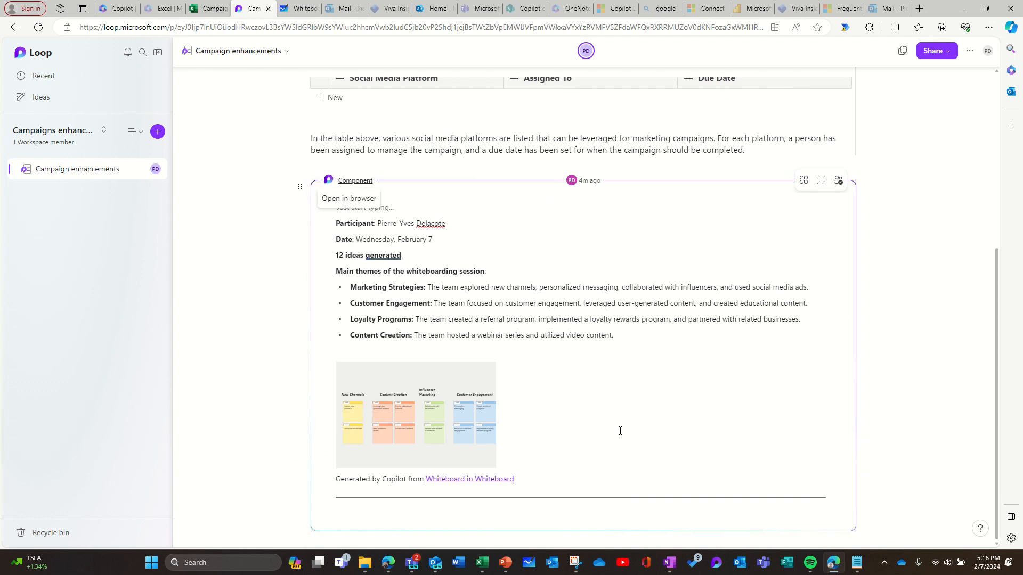
scroll(510, 235, "up", 5)
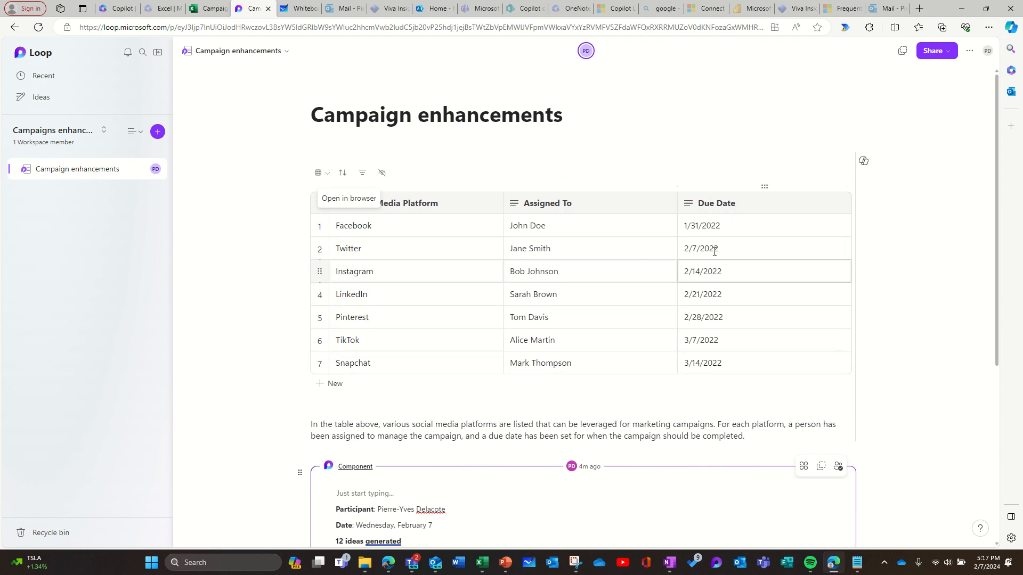
scroll(685, 274, "down", 5)
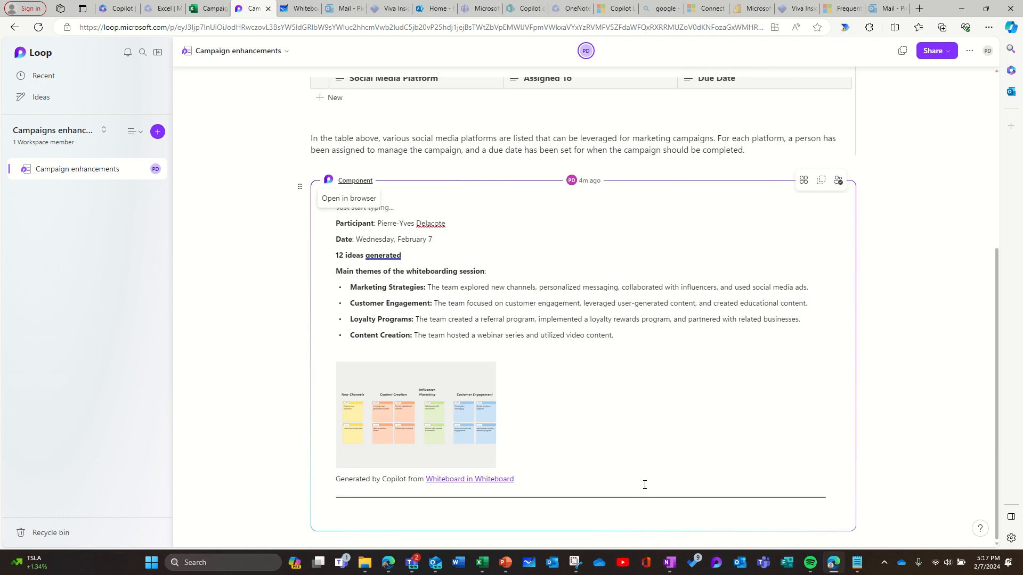
Step: Copy the campaign table A1:H13 from the Campaigns results workbook in Excel and paste it below the summary component in Loop
left_click(354, 540)
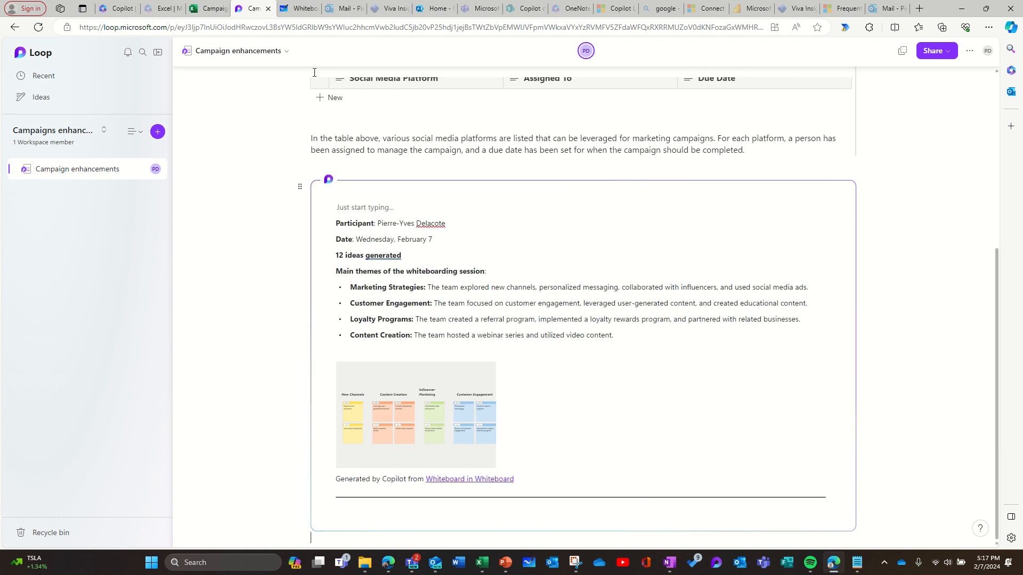
left_click(209, 8)
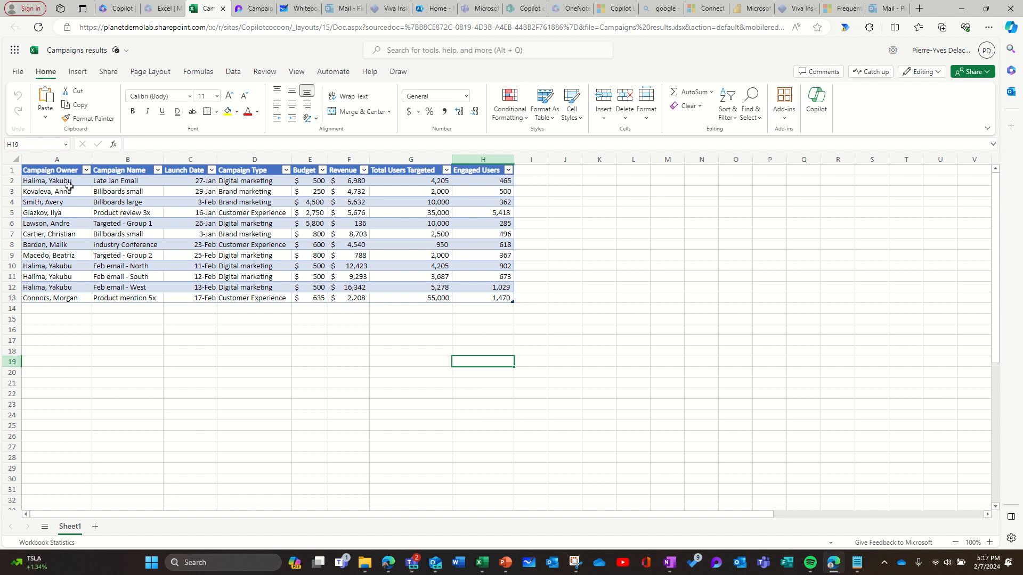
left_click_drag(58, 170, 491, 300)
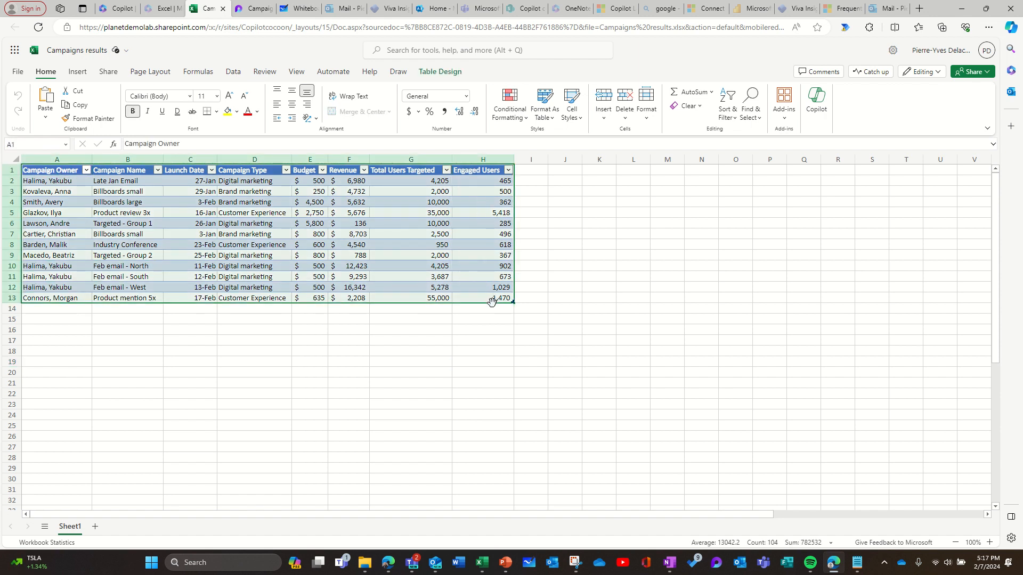
key("ctrl+c")
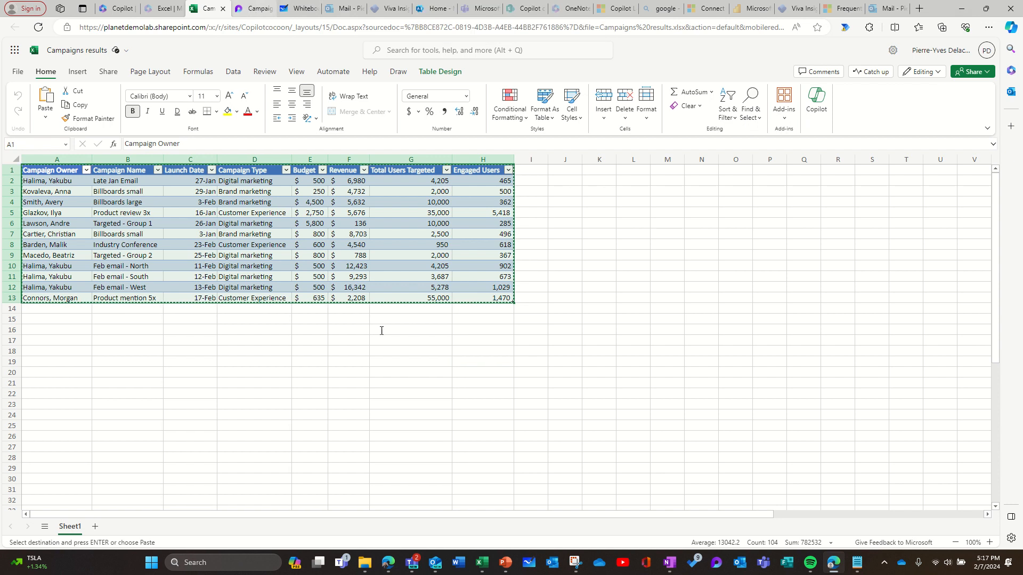
key("ctrl+Tab")
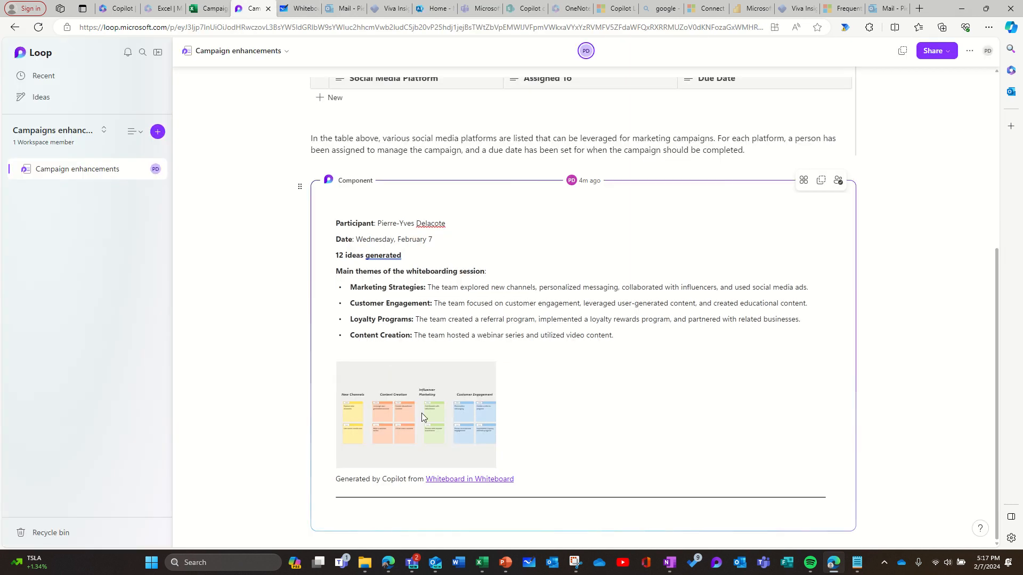
left_click(371, 544)
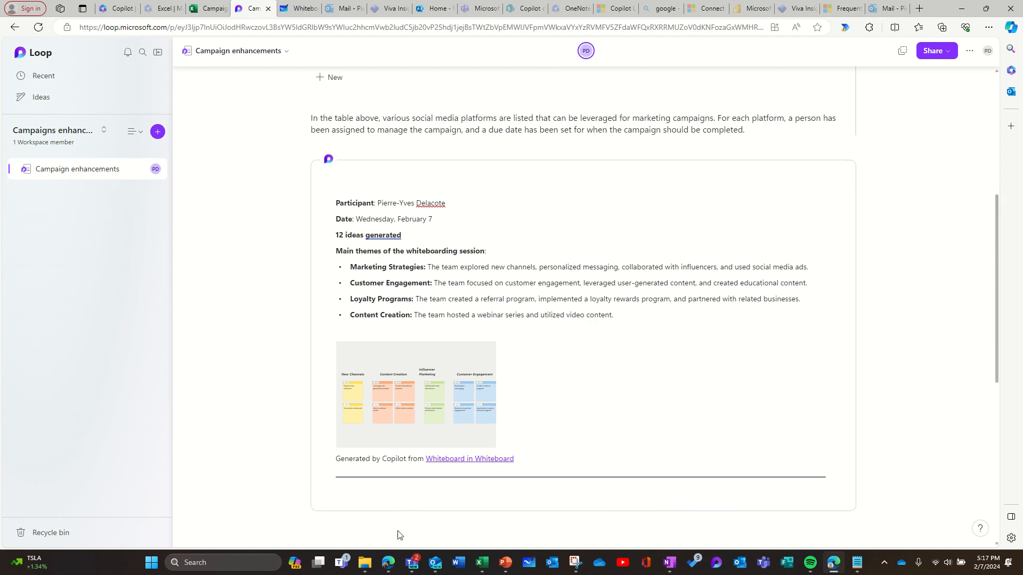
Step: Paste the copied Excel campaign table below the whiteboard summary component and review its remaining columns through Engaged Users
key("ctrl+v")
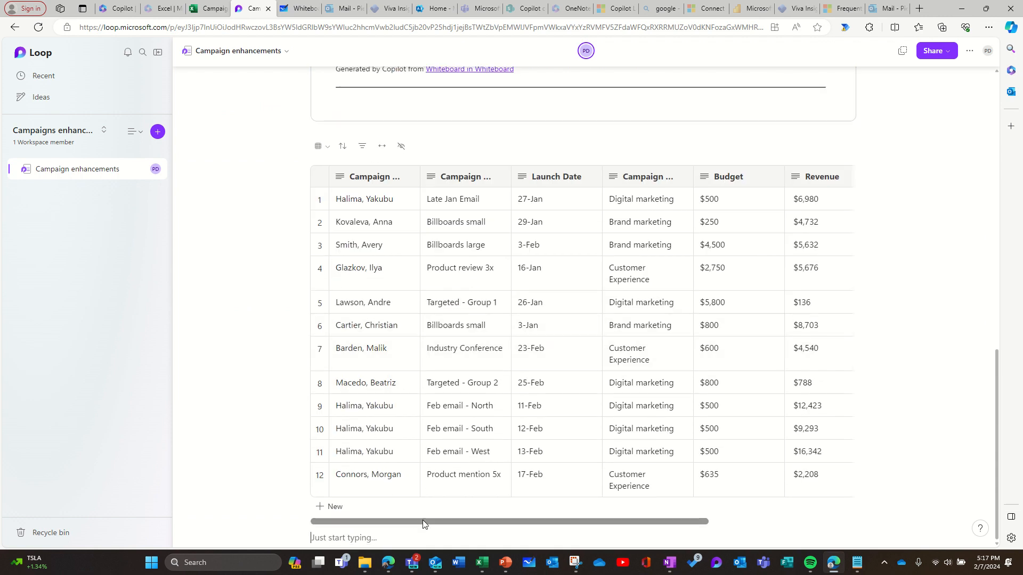
left_click_drag(421, 523, 612, 520)
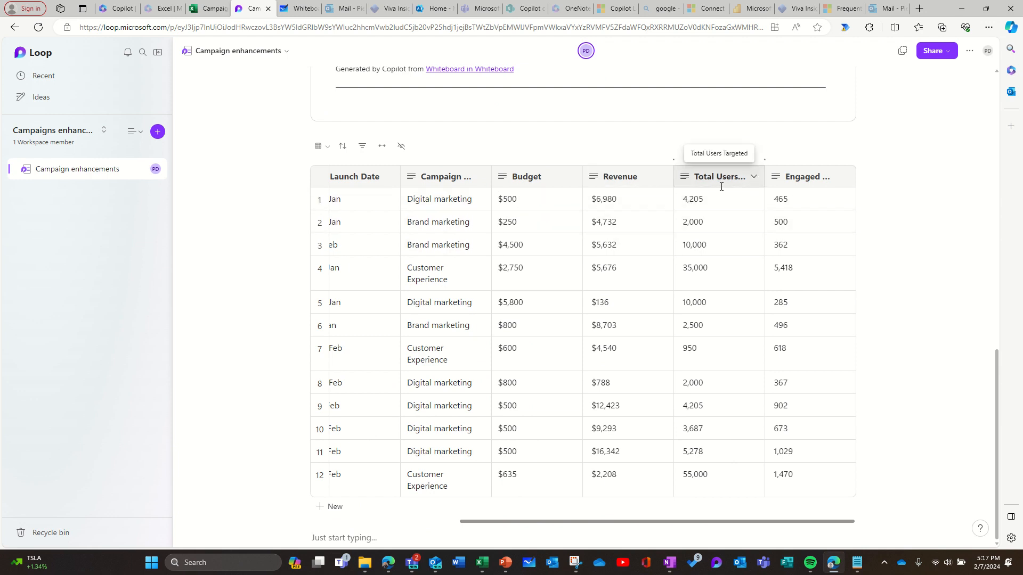
left_click(323, 146)
left_click(427, 145)
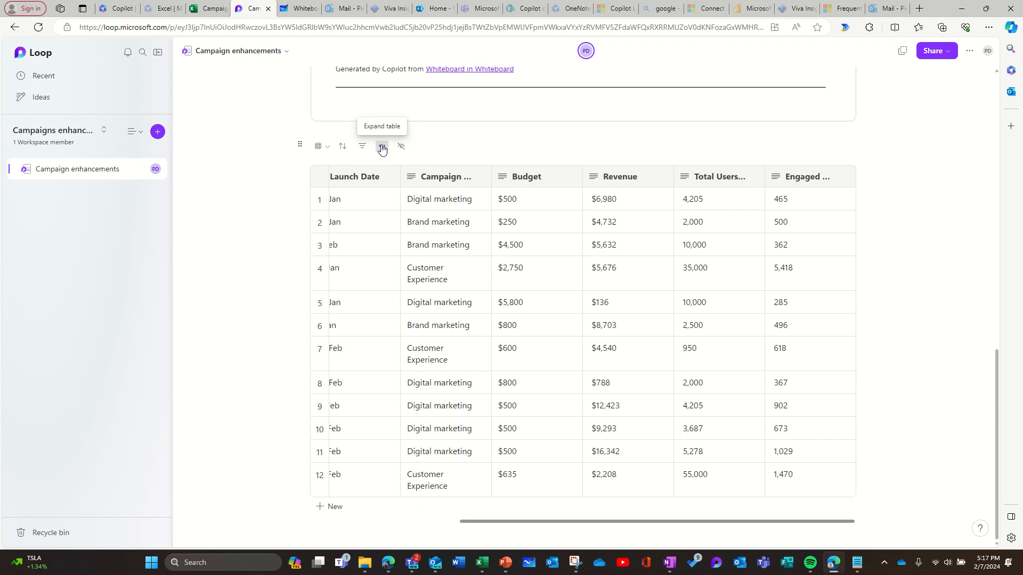
Step: Rewrite the pasted campaign table with Copilot using "add a column with the revenue per targeted user" and review the added column
left_click(299, 150)
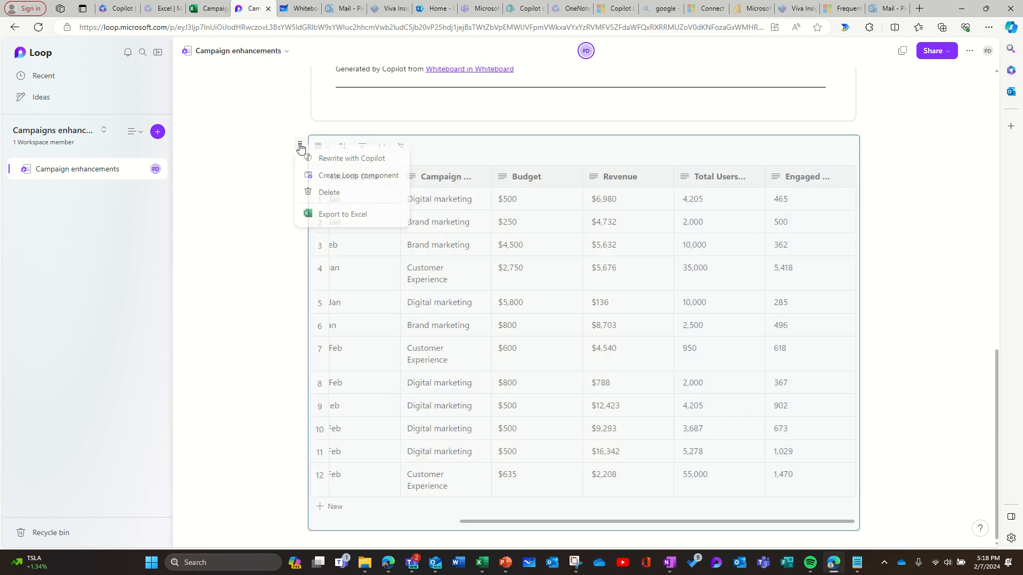
left_click(349, 164)
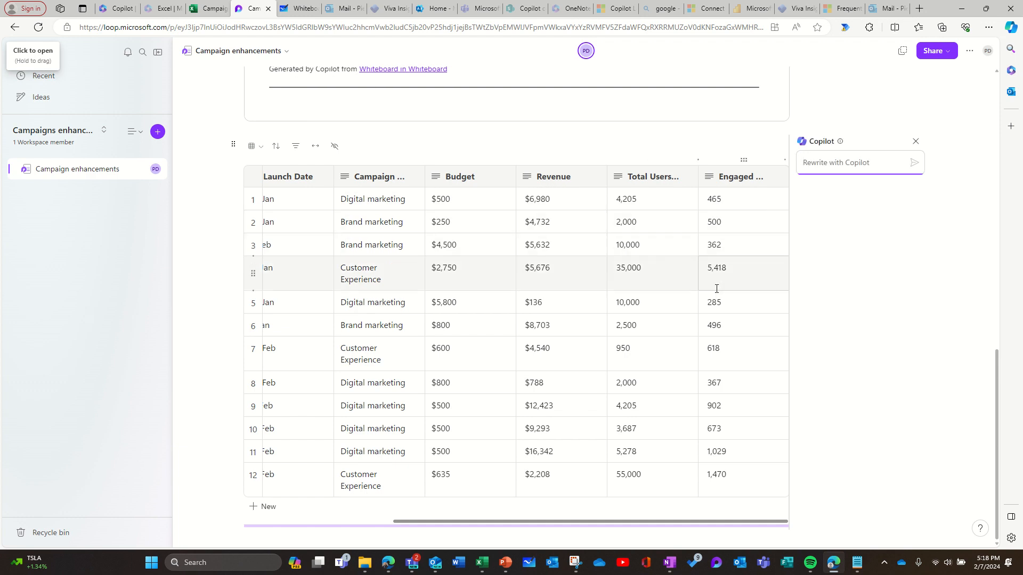
type("add")
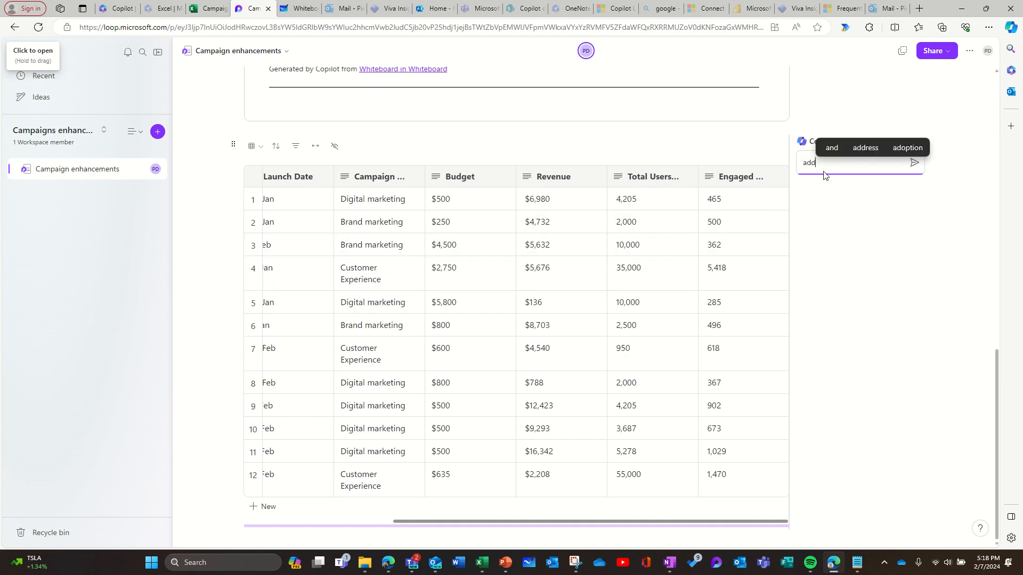
type(" a column ")
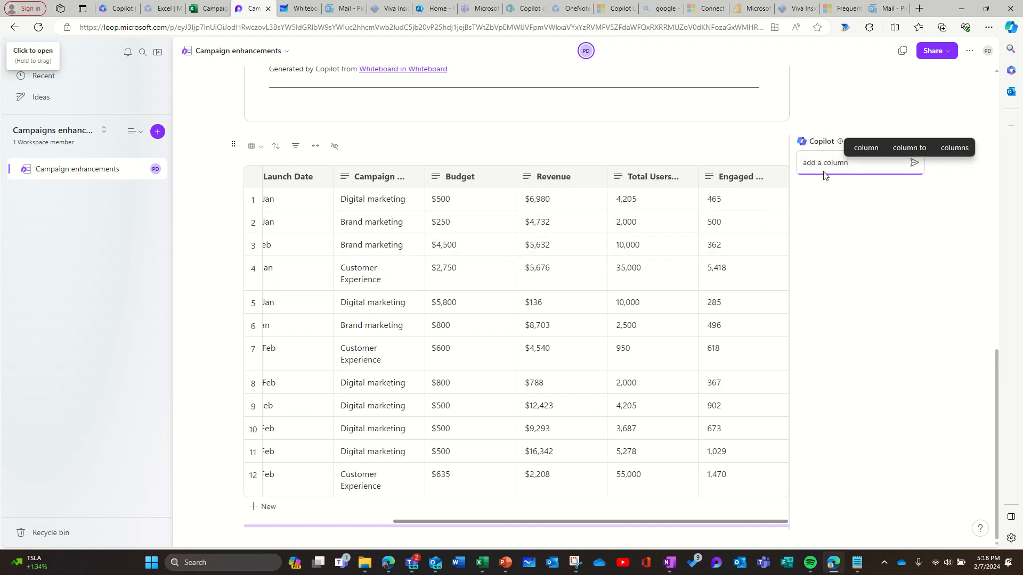
type("with ")
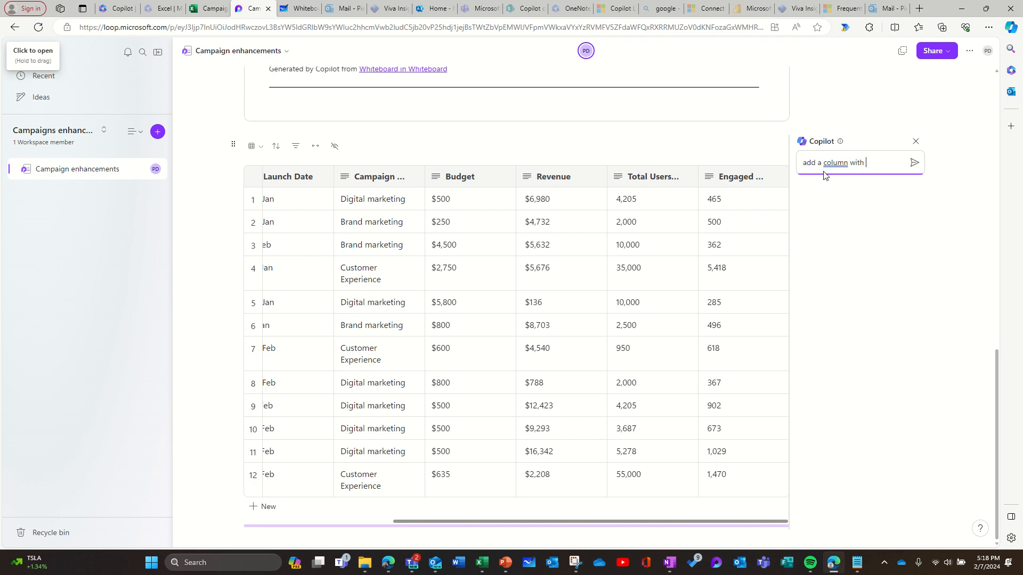
type("the revenue ")
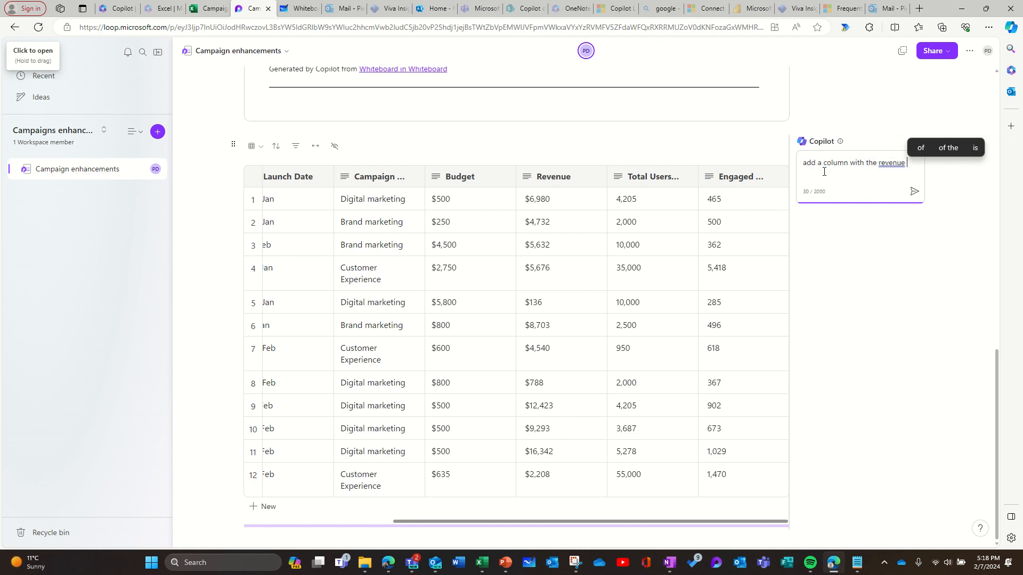
type("per targeted")
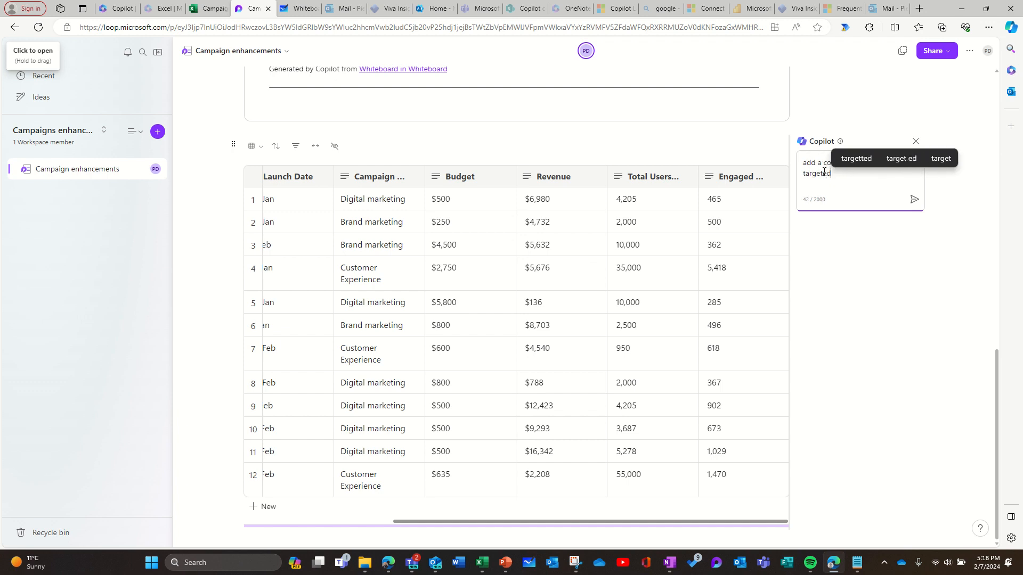
type(" users")
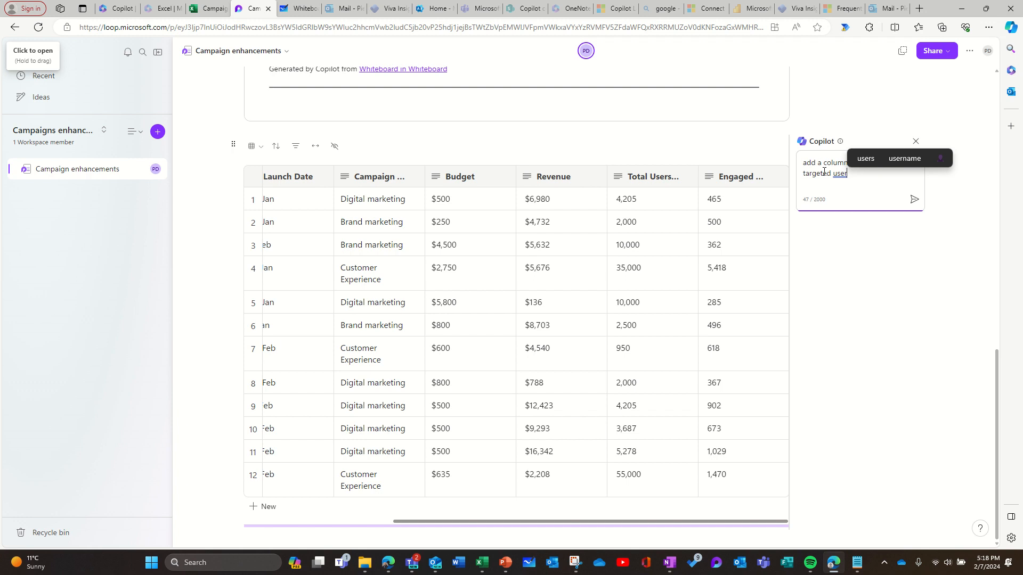
left_click(913, 200)
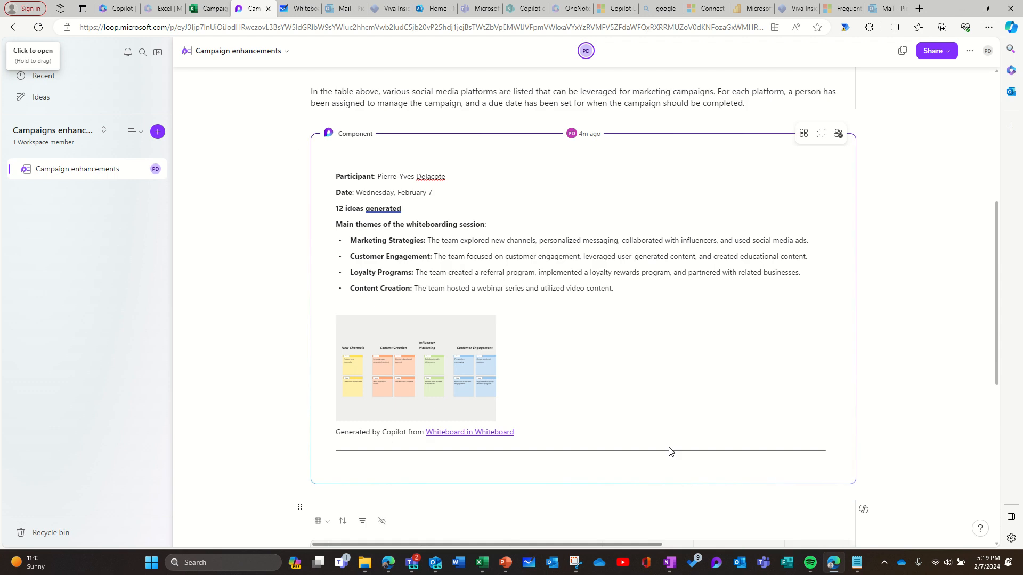
scroll(670, 452, "down", 5)
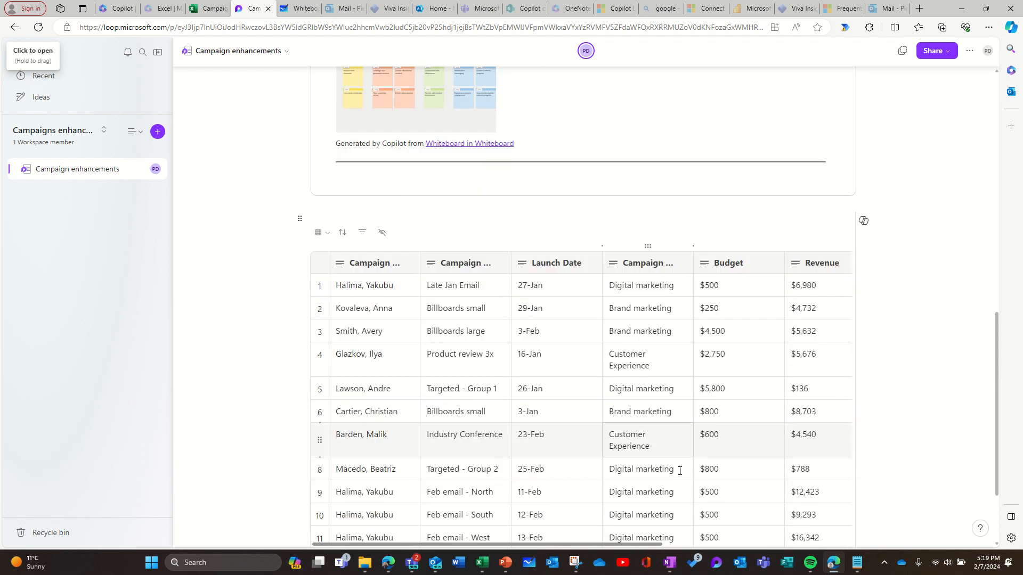
scroll(680, 471, "down", 2)
left_click_drag(680, 497, 849, 500)
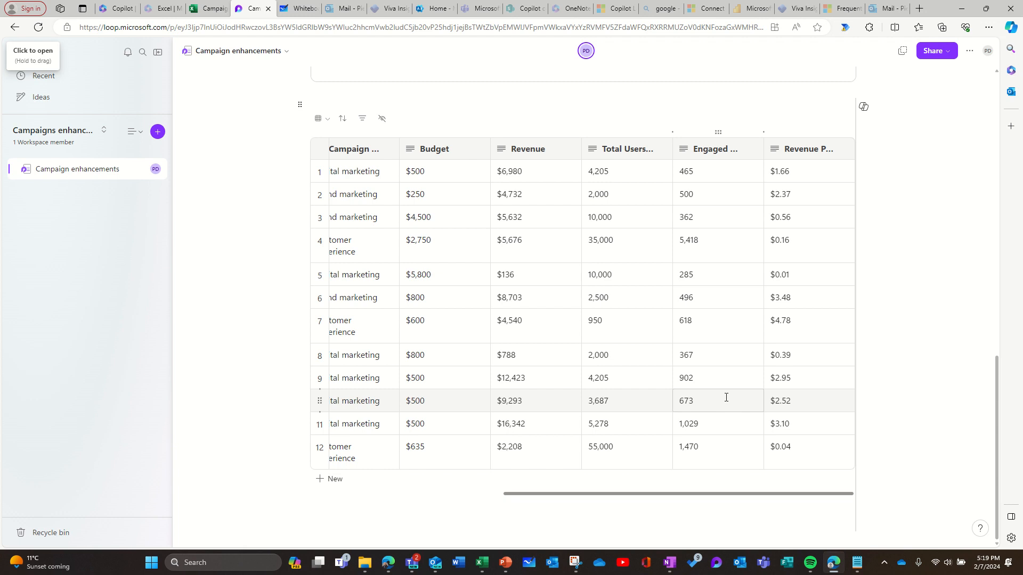
mouse_move(459, 8)
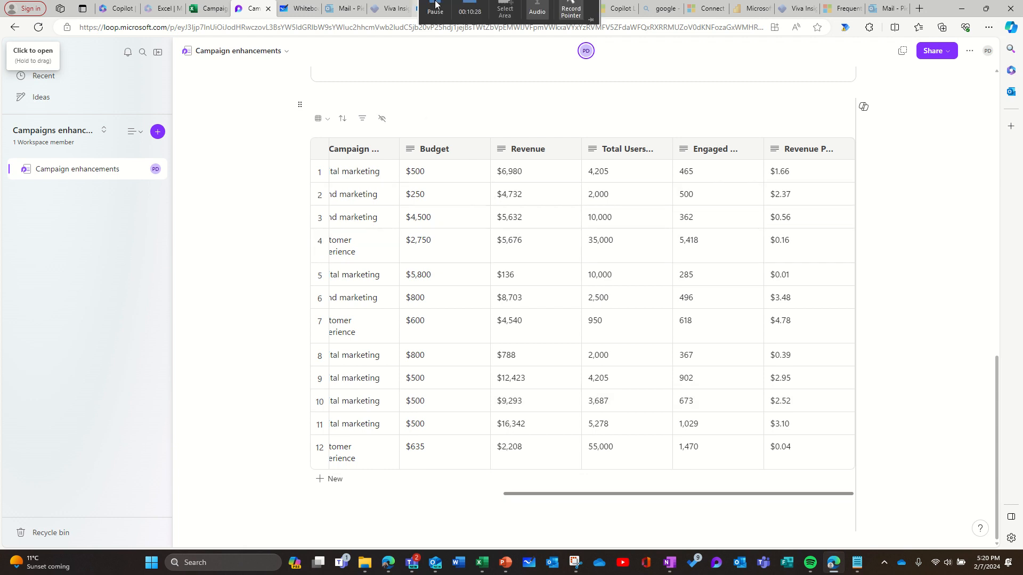